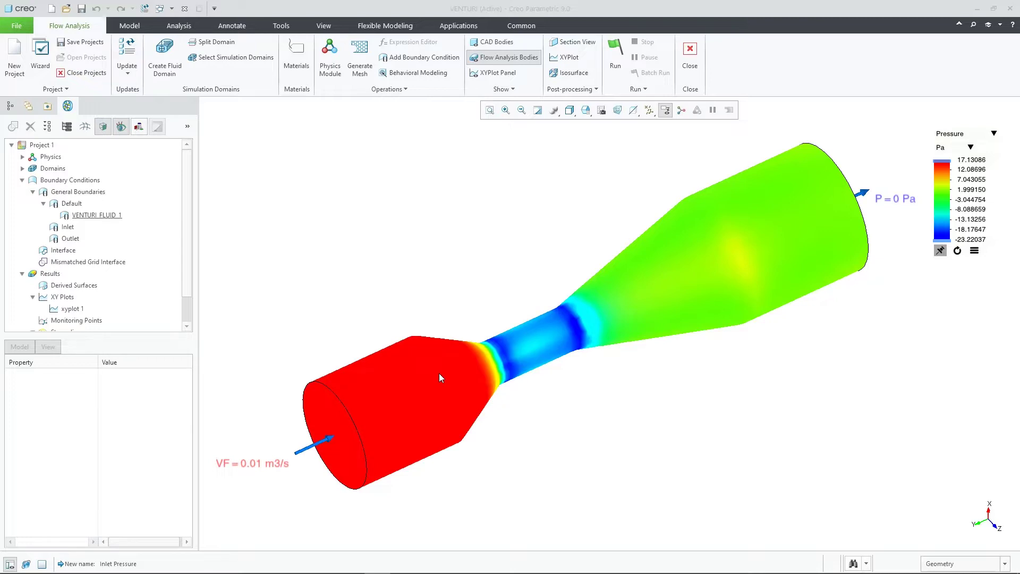
Inspect VENTURI_FLUID_1's wall flow properties and briefly show, then hide, its mesh grid
{"action": "left_click", "coordinate": [113, 214]}
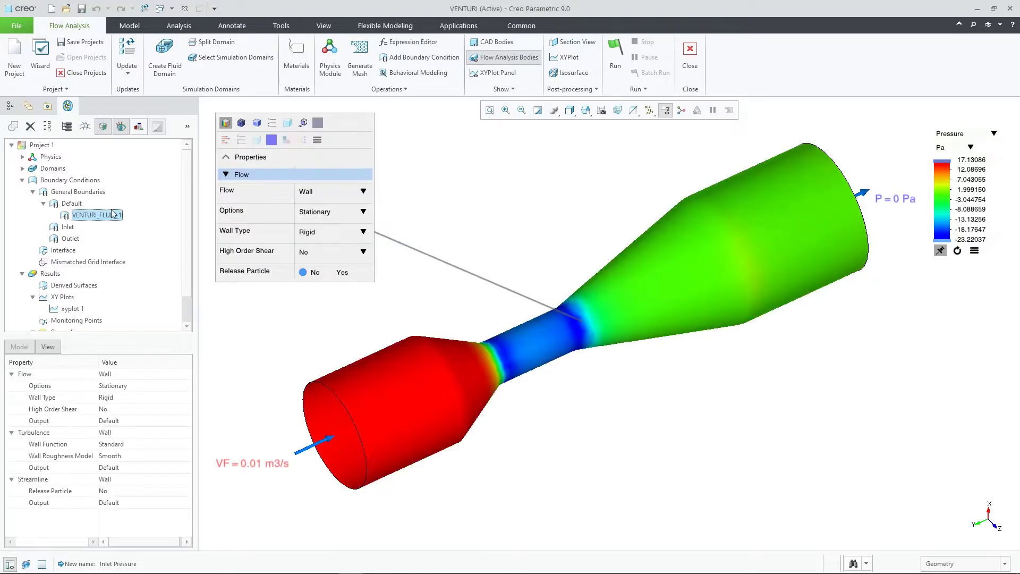
{"action": "left_click", "coordinate": [241, 123]}
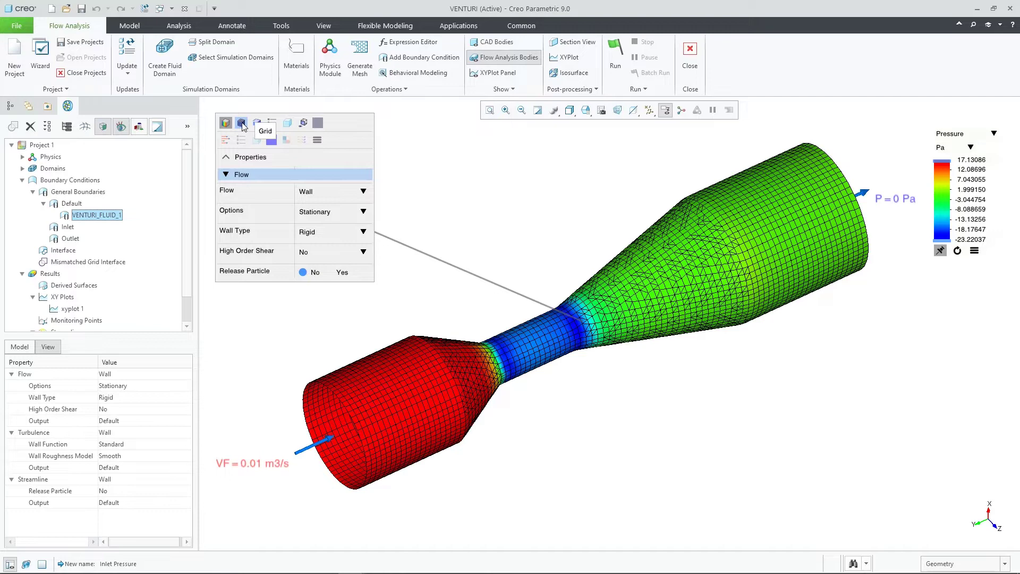
{"action": "left_click", "coordinate": [242, 124]}
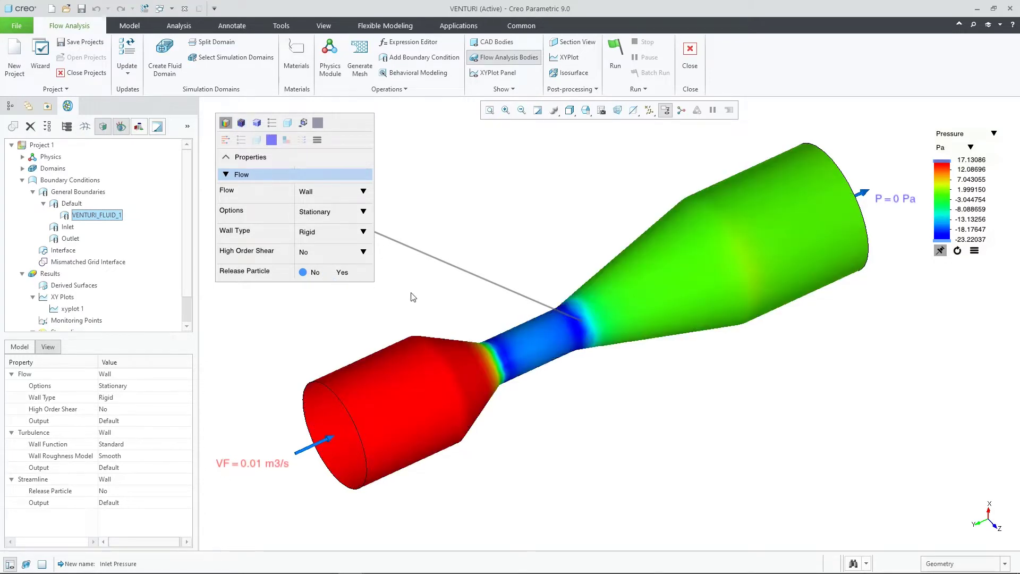
{"action": "left_click", "coordinate": [346, 296]}
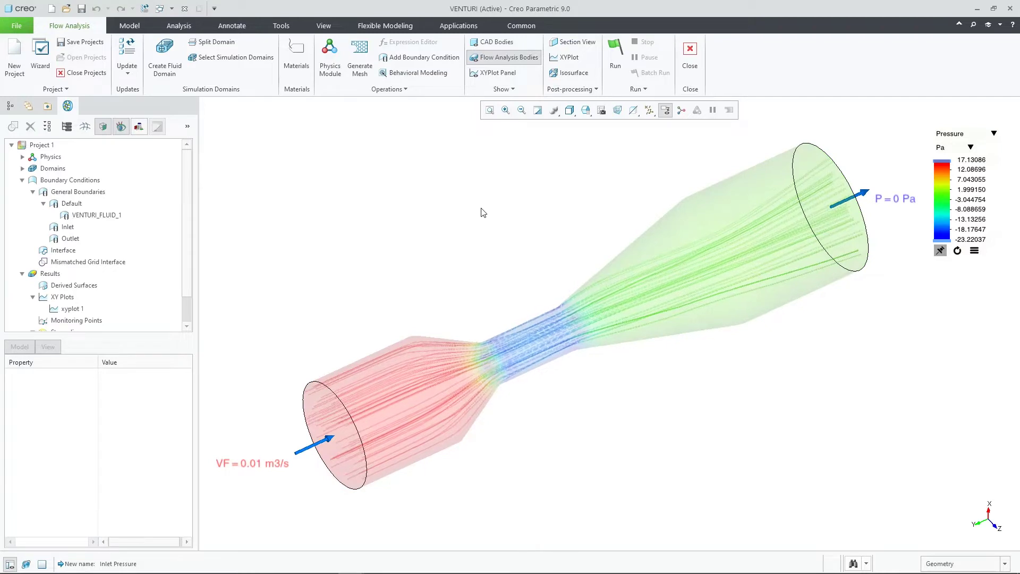
{"action": "left_click", "coordinate": [491, 73]}
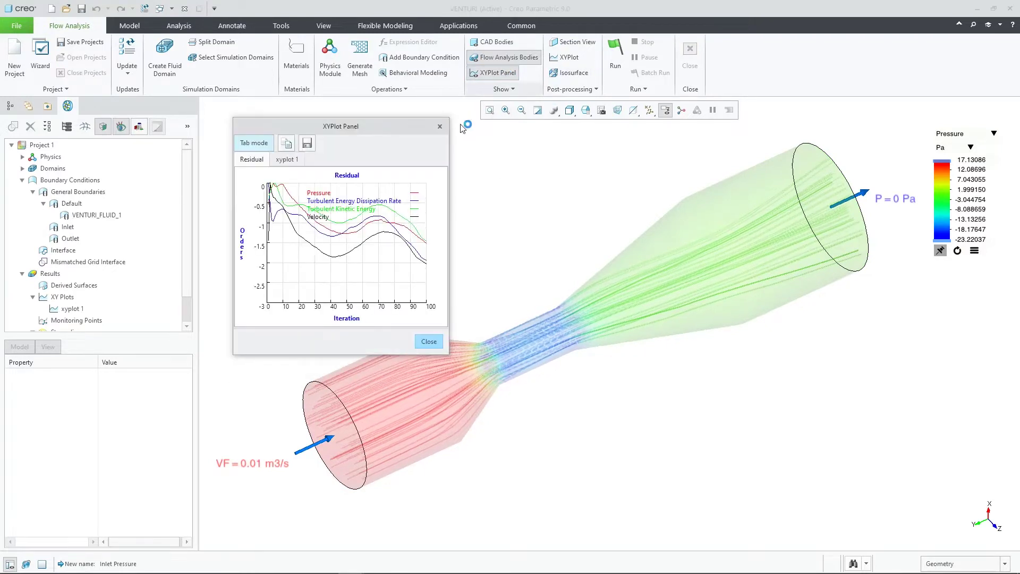
{"action": "left_click", "coordinate": [287, 160]}
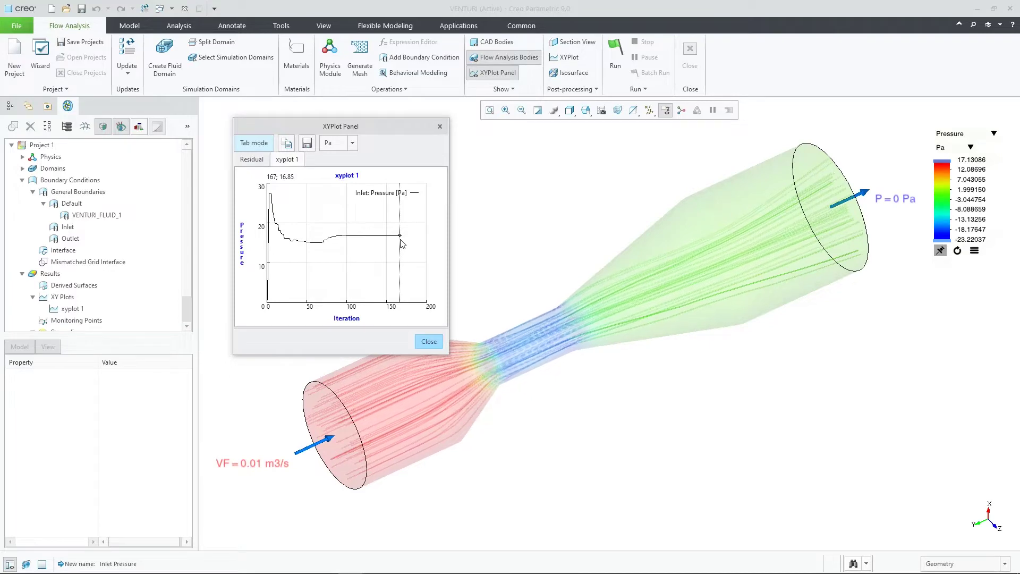
{"action": "left_click", "coordinate": [440, 126]}
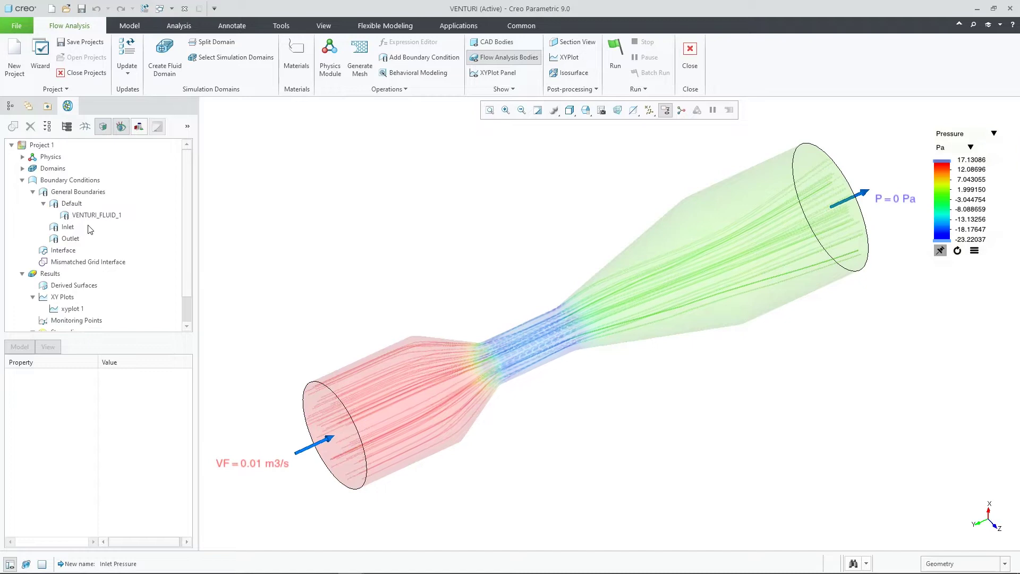
Add the Inlet's 0.01 m3/s flow value to the design study as INLET_FLOW_VALUE_M3DS
{"action": "left_click", "coordinate": [69, 227]}
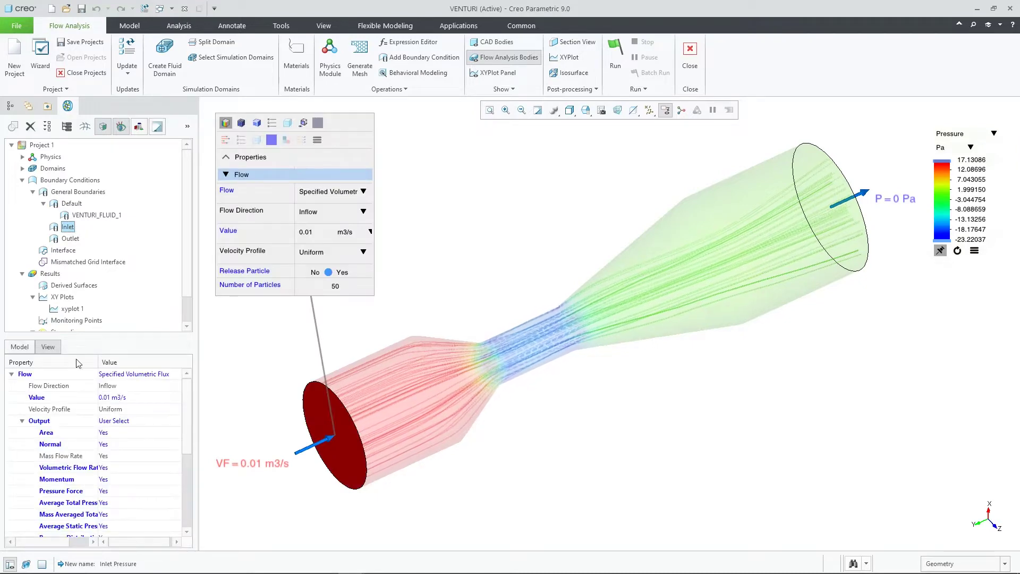
{"action": "right_click", "coordinate": [38, 402]}
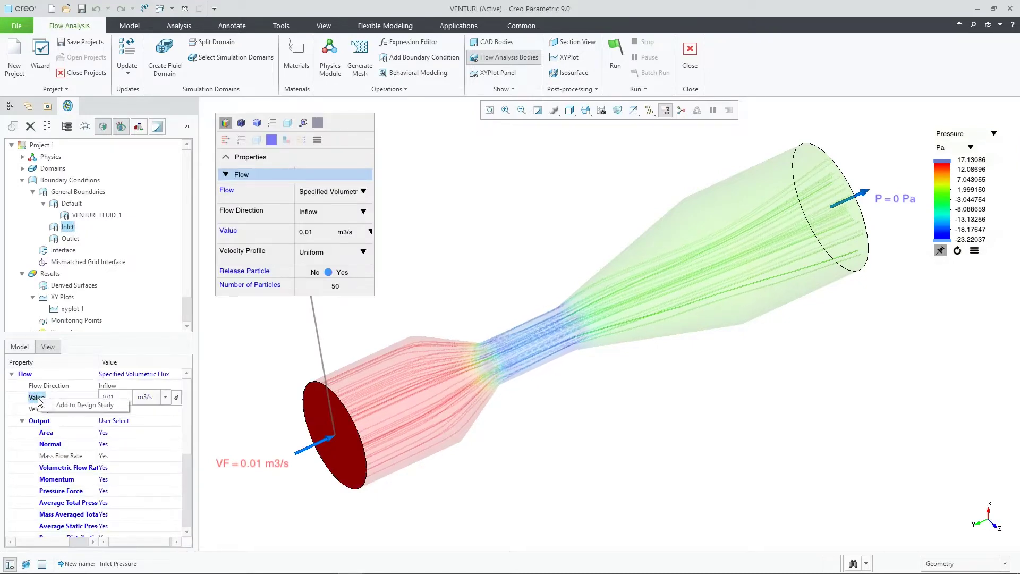
{"action": "left_click", "coordinate": [90, 404]}
{"action": "left_click", "coordinate": [507, 255]}
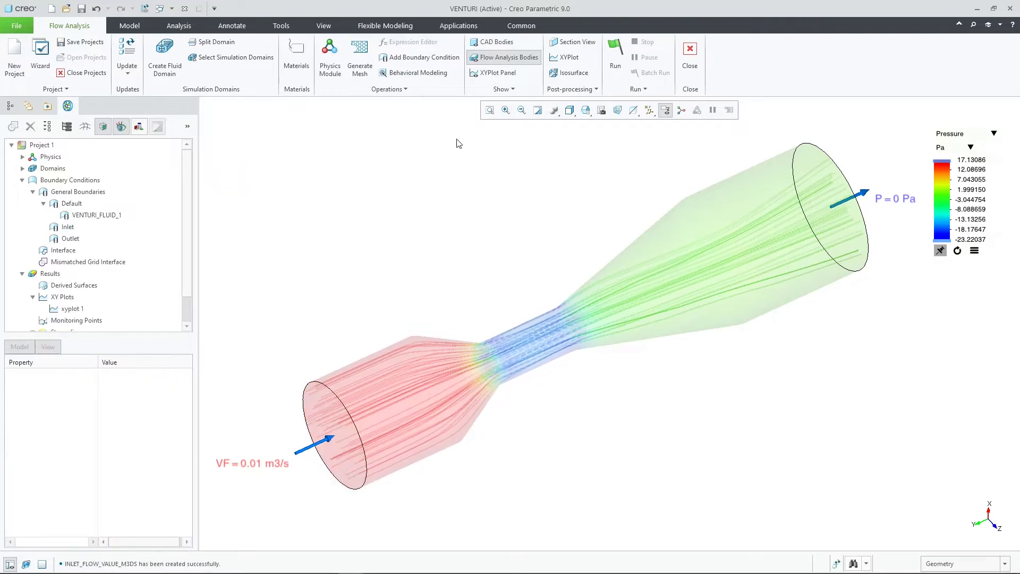
Add Inlet_pressure[Pa] as a behavioral output parameter from the Inlet entity's Pressure variable
{"action": "left_click", "coordinate": [429, 74]}
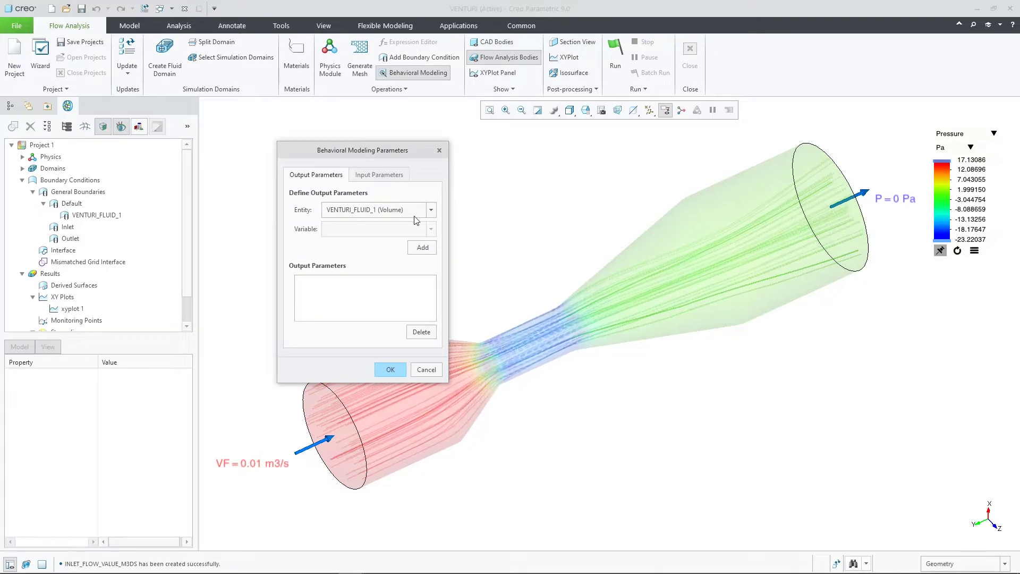
{"action": "left_click", "coordinate": [432, 212]}
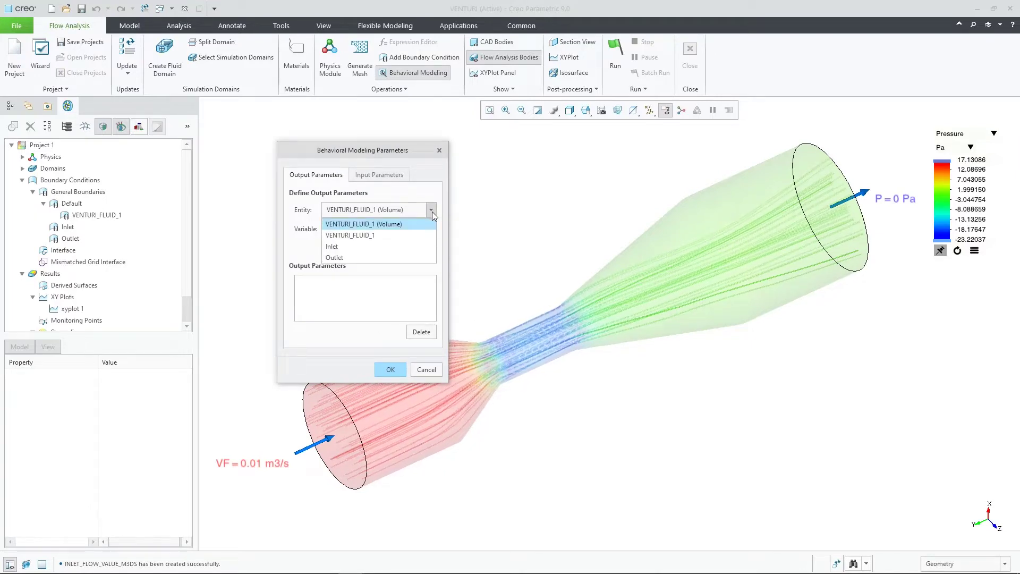
{"action": "left_click", "coordinate": [371, 250]}
{"action": "left_click", "coordinate": [370, 229]}
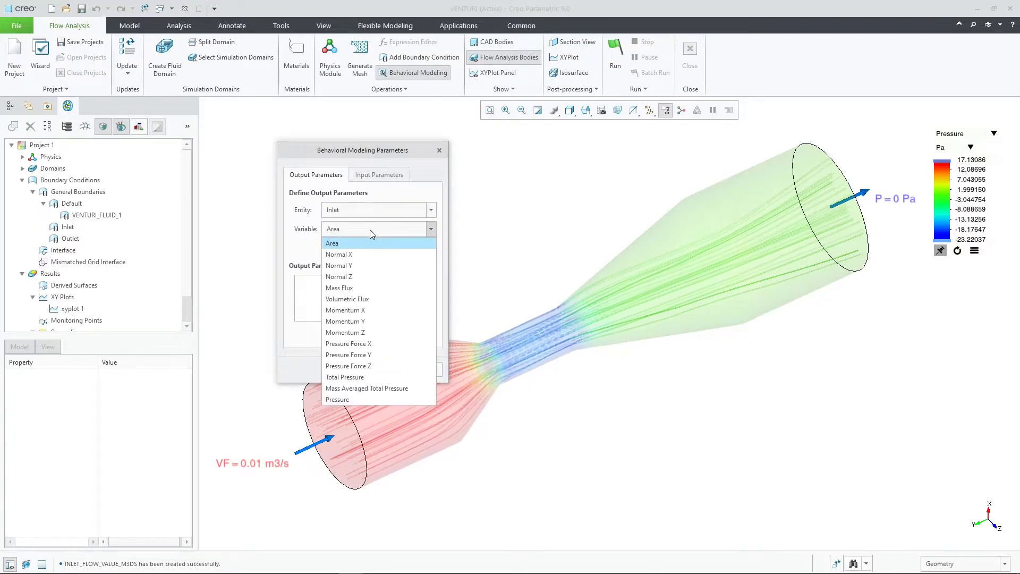
{"action": "left_click", "coordinate": [352, 399]}
{"action": "left_click", "coordinate": [428, 251]}
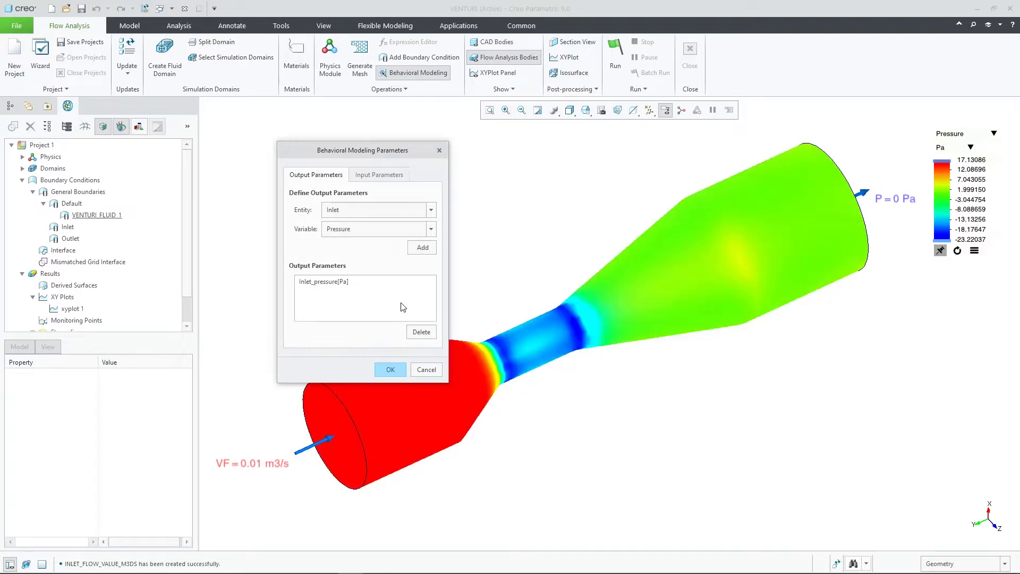
{"action": "left_click", "coordinate": [395, 178]}
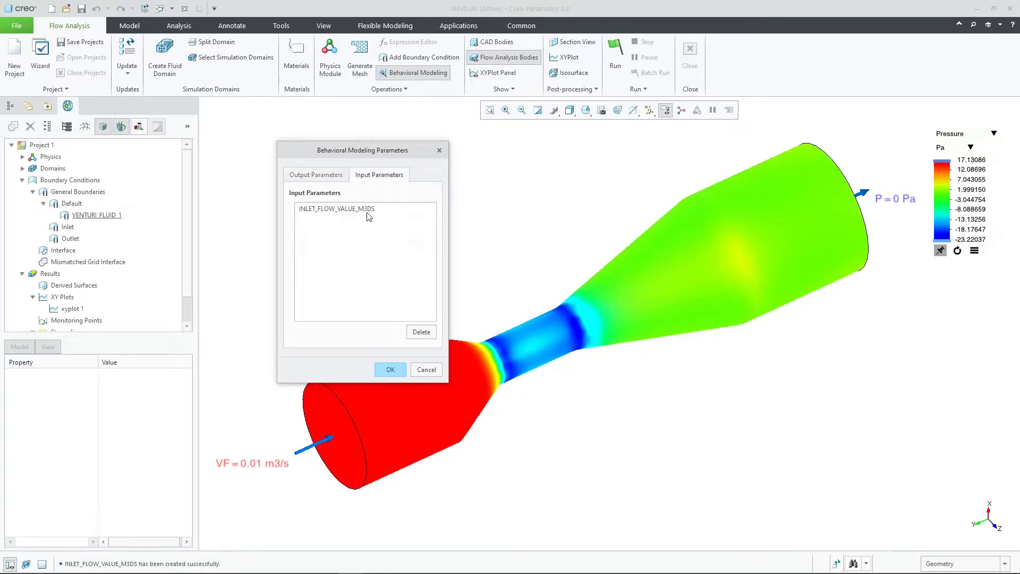
{"action": "left_click", "coordinate": [390, 369]}
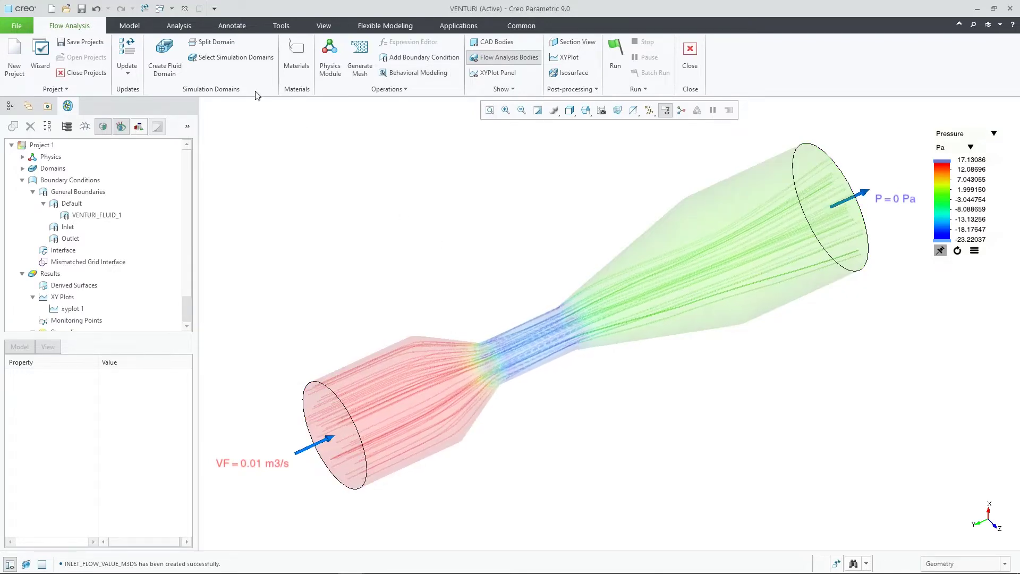
Start a sensitivity study using parameter INLET_FLOW_VALUE_M3DS as the variable
{"action": "left_click", "coordinate": [184, 28]}
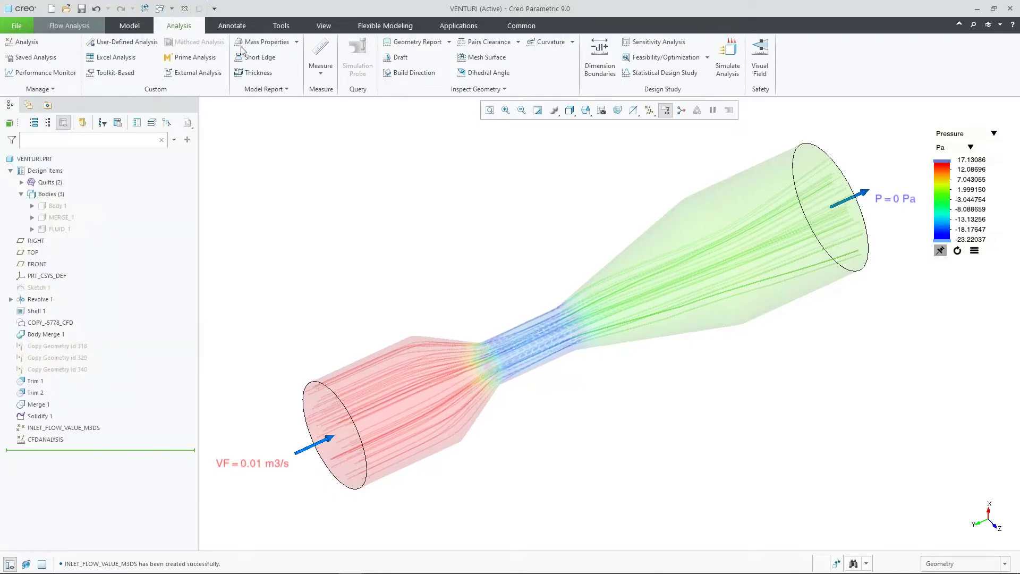
{"action": "left_click", "coordinate": [672, 50]}
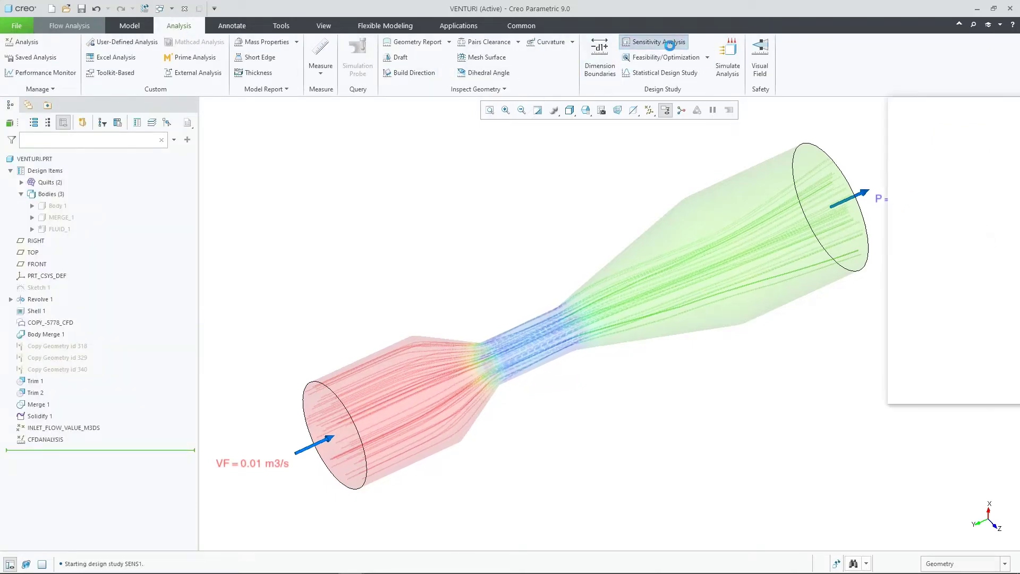
{"action": "left_click_drag", "start_coordinate": [980, 110], "coordinate": [529, 142]}
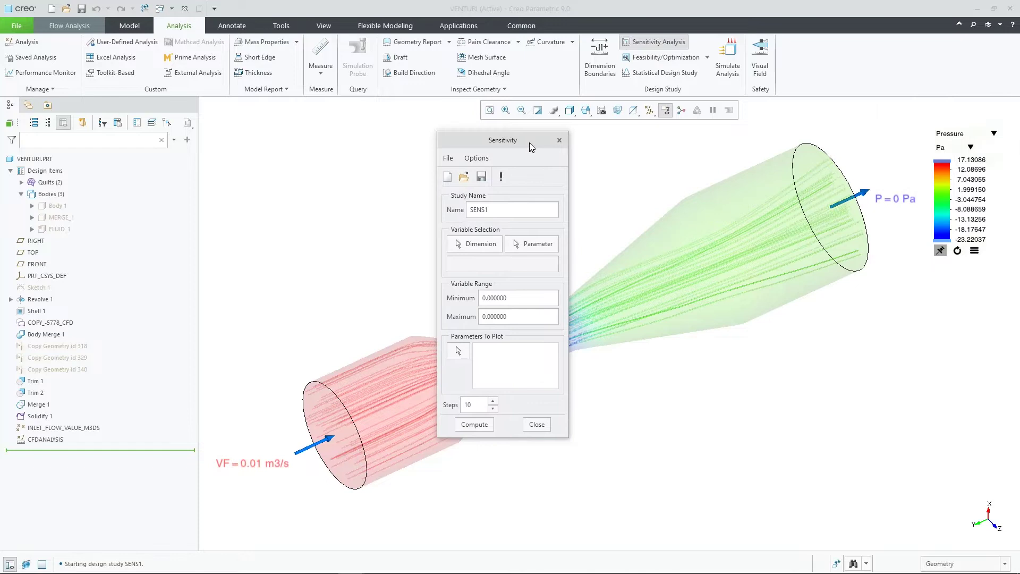
{"action": "left_click", "coordinate": [537, 245]}
{"action": "left_click", "coordinate": [511, 474]}
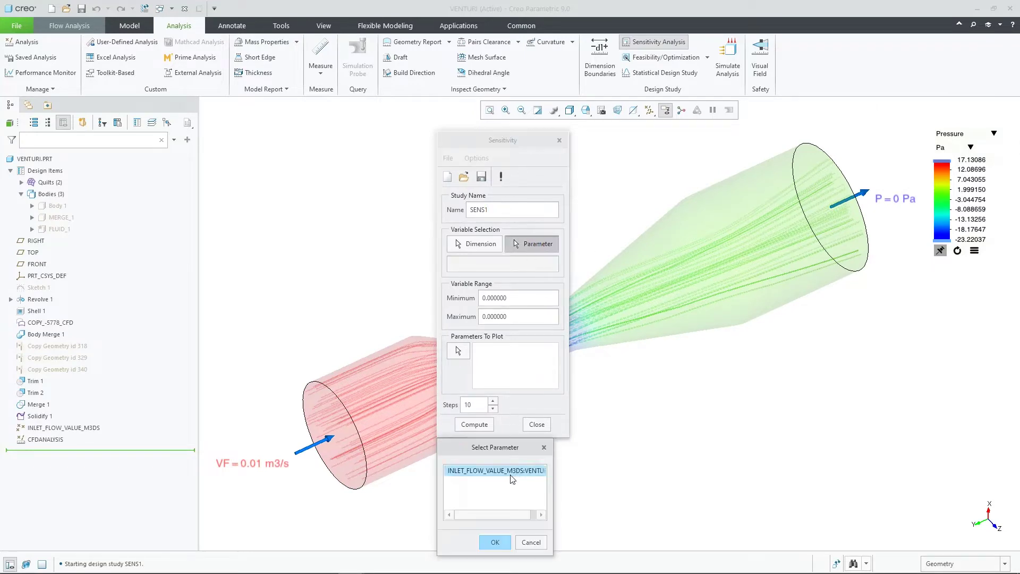
{"action": "left_click", "coordinate": [500, 540]}
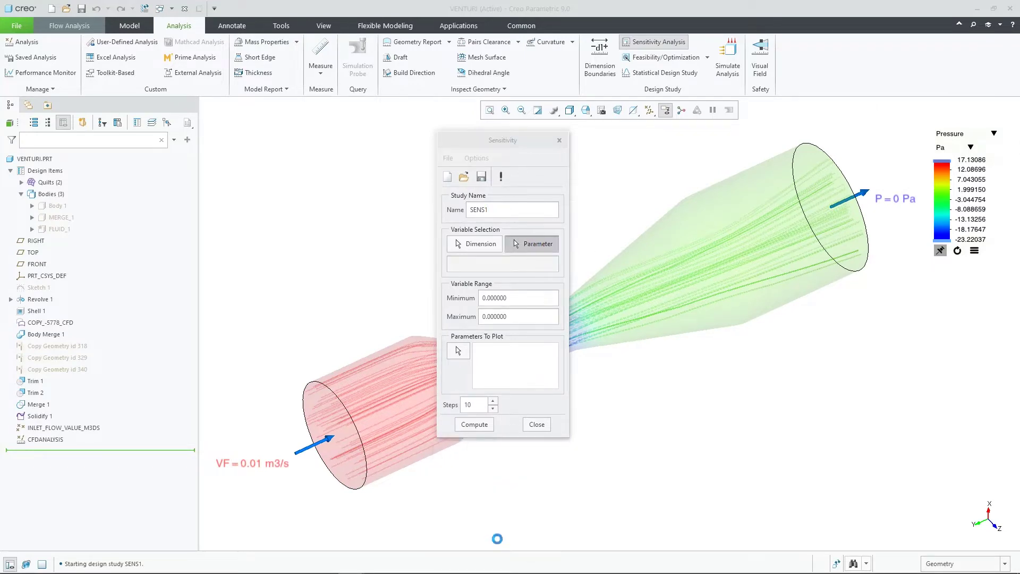
Set the flow range from .005 to .02 and choose INLET_PRESSURE as the plotted parameter
{"action": "double_click", "coordinate": [489, 298]}
{"action": "type", "text": ".005"}
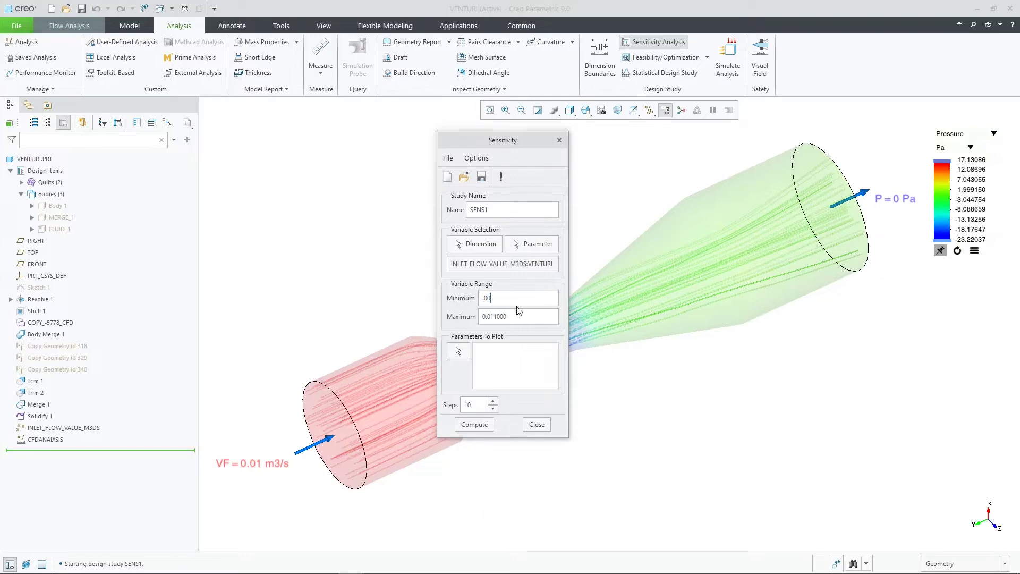
{"action": "double_click", "coordinate": [520, 317]}
{"action": "type", "text": ".02"}
{"action": "left_click", "coordinate": [458, 350]}
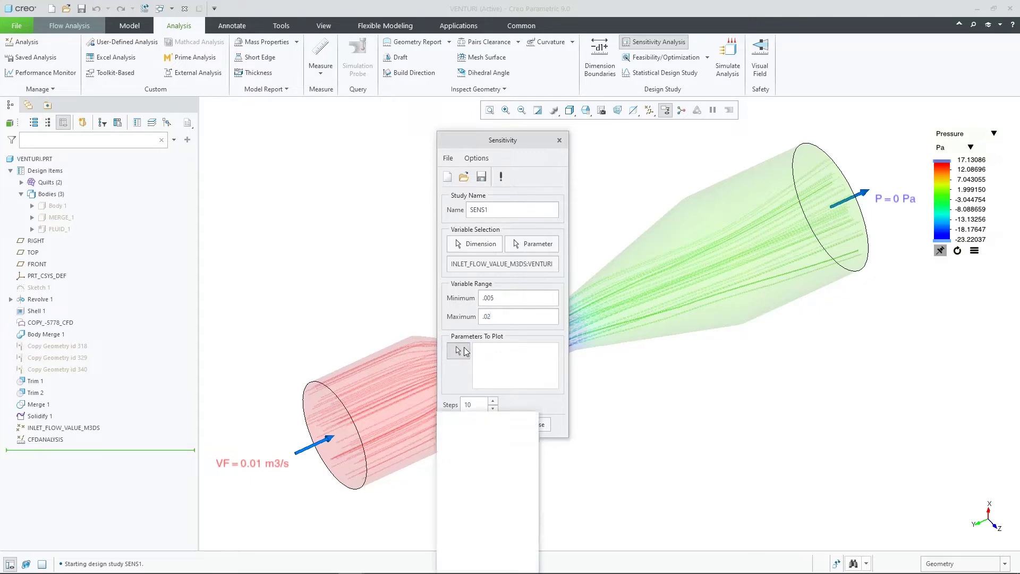
{"action": "left_click", "coordinate": [488, 444]}
{"action": "left_click", "coordinate": [481, 559]}
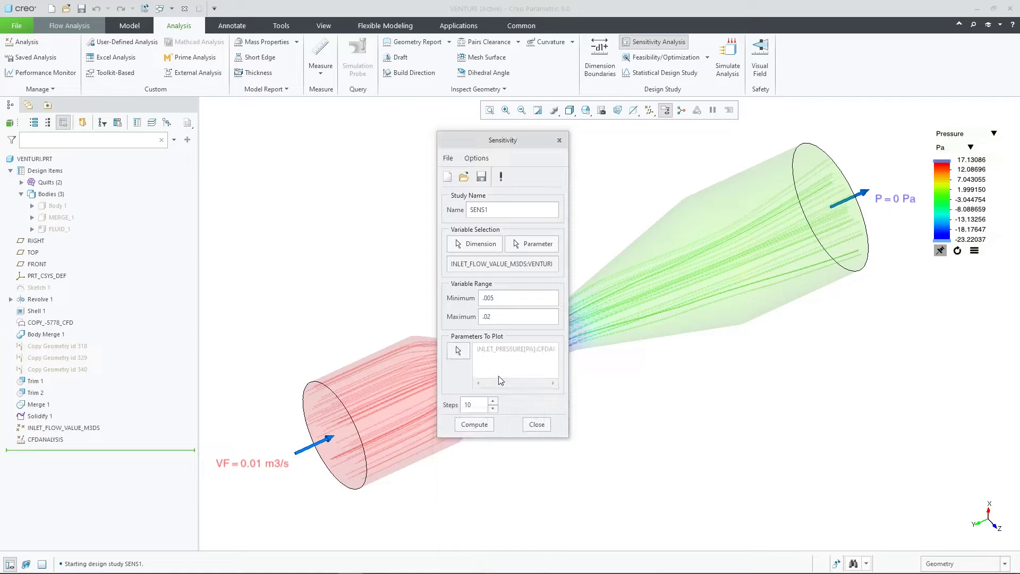
{"action": "double_click", "coordinate": [480, 405]}
Use 4 steps, compute the inlet pressure vs. inlet flow plot, review it, and close the chart
{"action": "type", "text": "4"}
{"action": "left_click", "coordinate": [479, 425]}
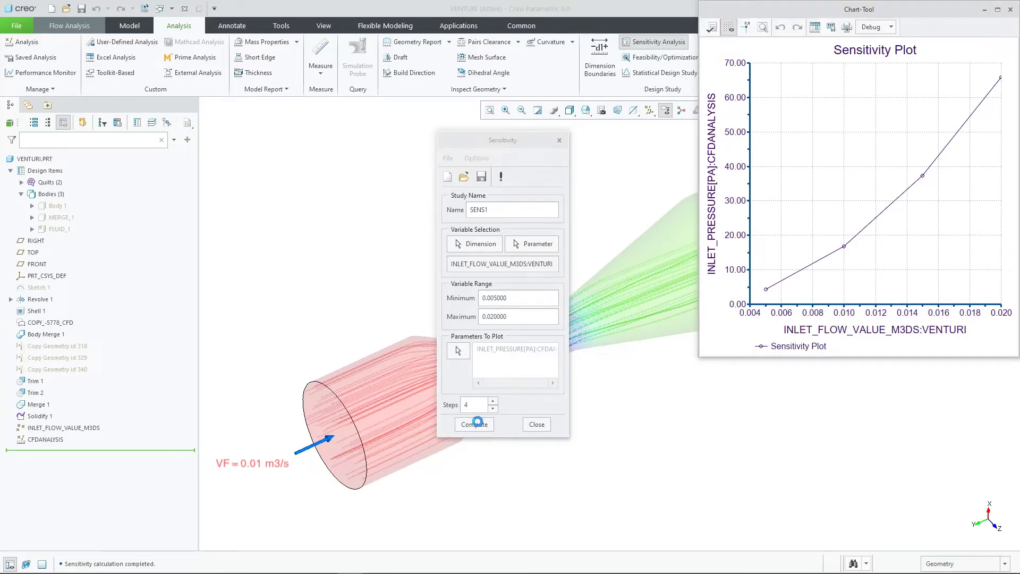
{"action": "left_click_drag", "start_coordinate": [939, 6], "coordinate": [840, 61]}
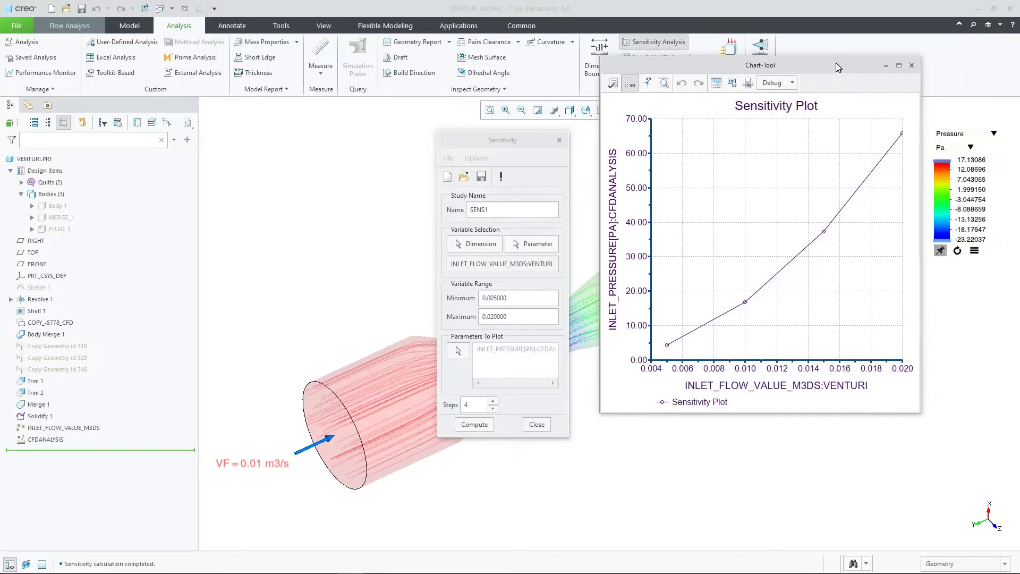
{"action": "left_click", "coordinate": [911, 65]}
Switch the sensitivity variable to venturi dimension d7 from Sketch 1
{"action": "left_click_drag", "start_coordinate": [501, 138], "coordinate": [881, 181]}
{"action": "middle_click_drag", "start_coordinate": [645, 259], "coordinate": [558, 239], "text": "shift"}
{"action": "scroll", "coordinate": [477, 219], "scroll_direction": "down", "scroll_amount": 3}
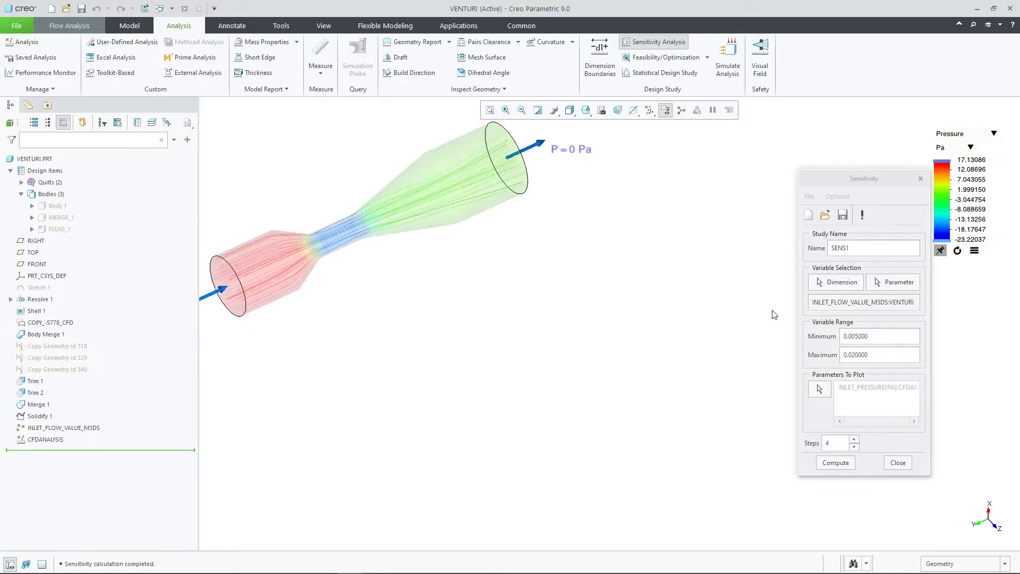
{"action": "left_click", "coordinate": [856, 301]}
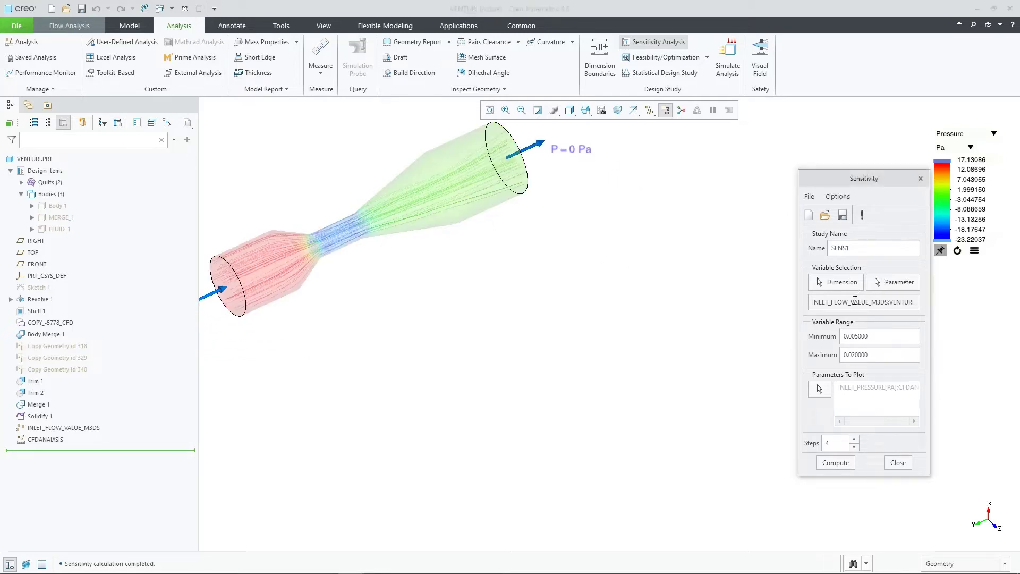
{"action": "left_click", "coordinate": [846, 284]}
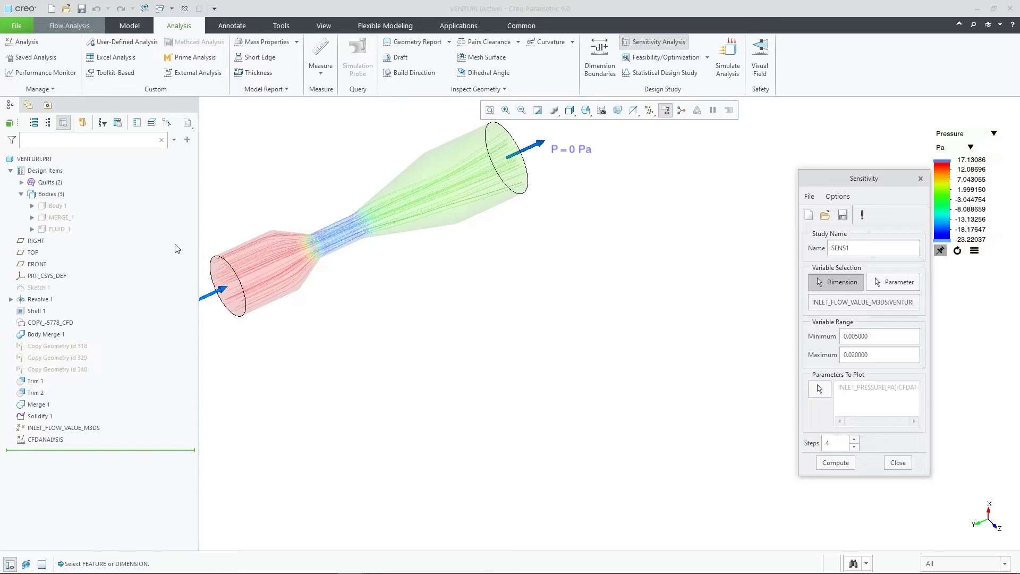
{"action": "left_click", "coordinate": [35, 288]}
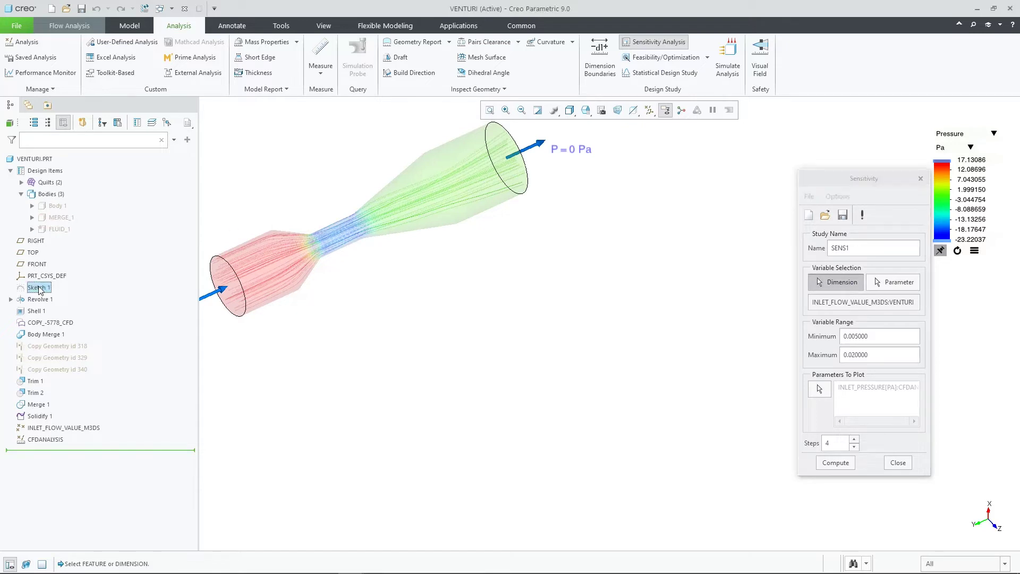
{"action": "left_click", "coordinate": [310, 245]}
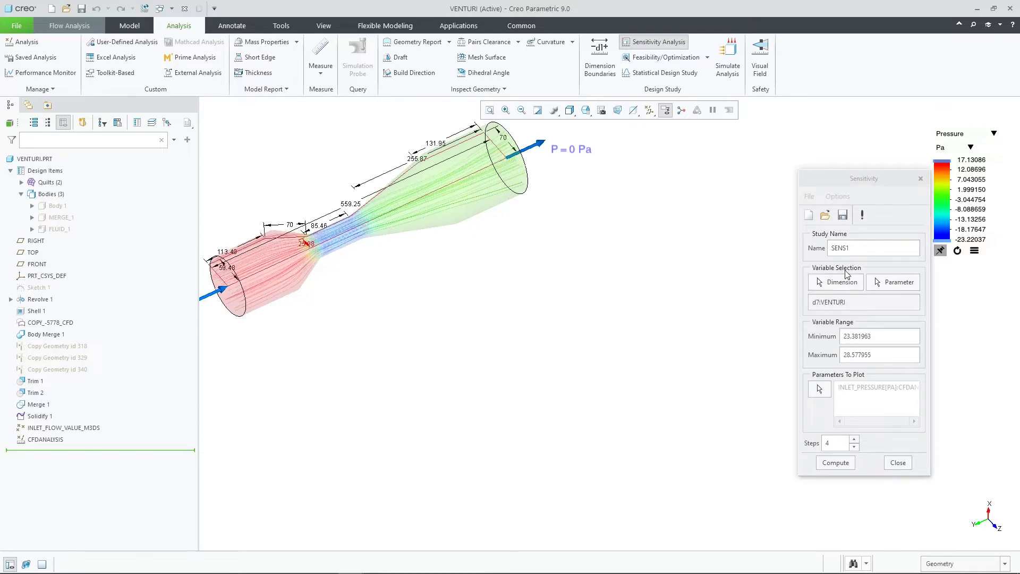
Set d7's range from 20 to 30 and compute the inlet pressure plot
{"action": "left_click", "coordinate": [854, 334]}
{"action": "type", "text": "20"}
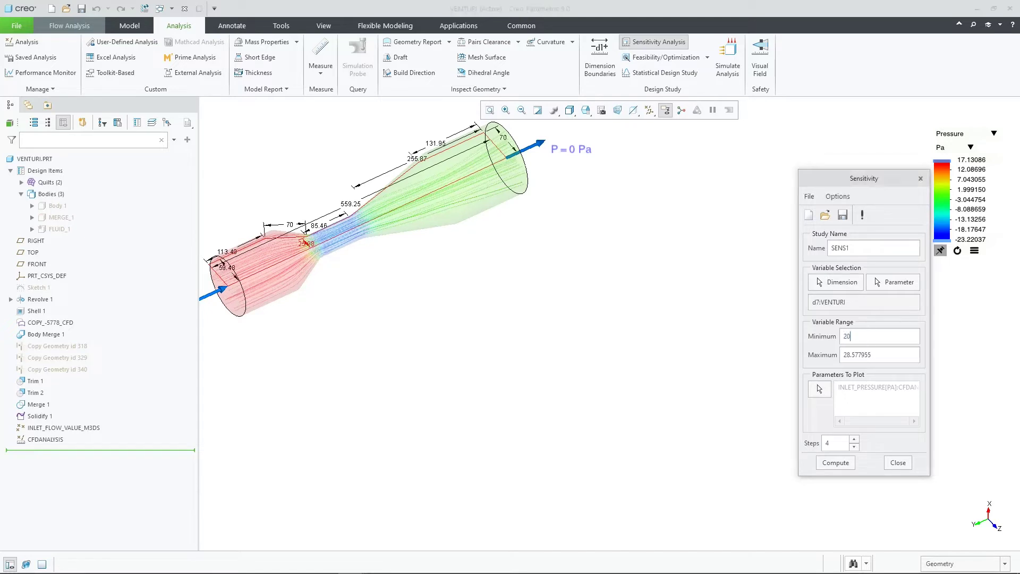
{"action": "double_click", "coordinate": [859, 355]}
{"action": "type", "text": "30"}
{"action": "left_click", "coordinate": [840, 465]}
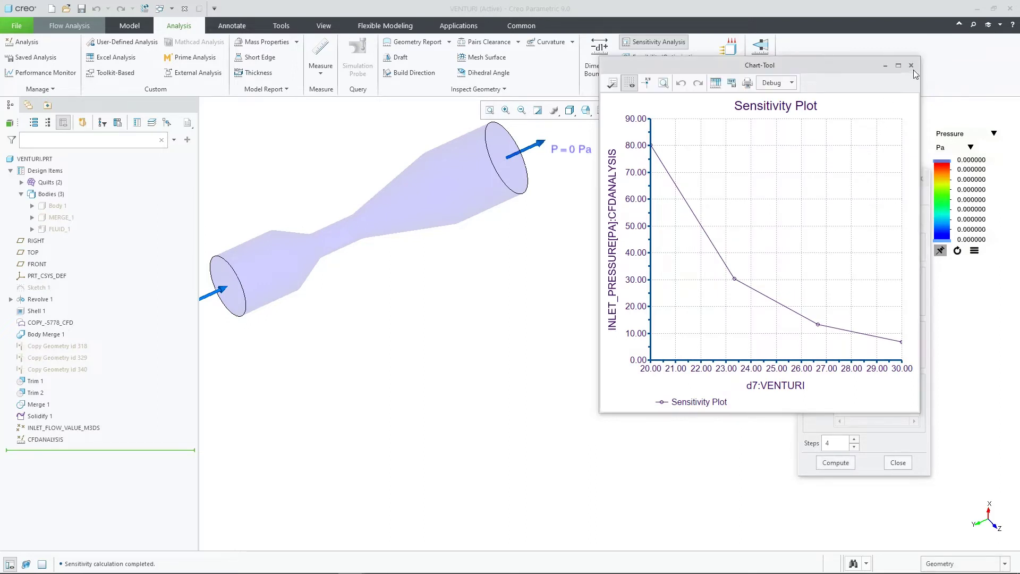
Close the sensitivity study and start a new feasibility study, FEAS1
{"action": "left_click", "coordinate": [913, 68]}
{"action": "left_click", "coordinate": [897, 462]}
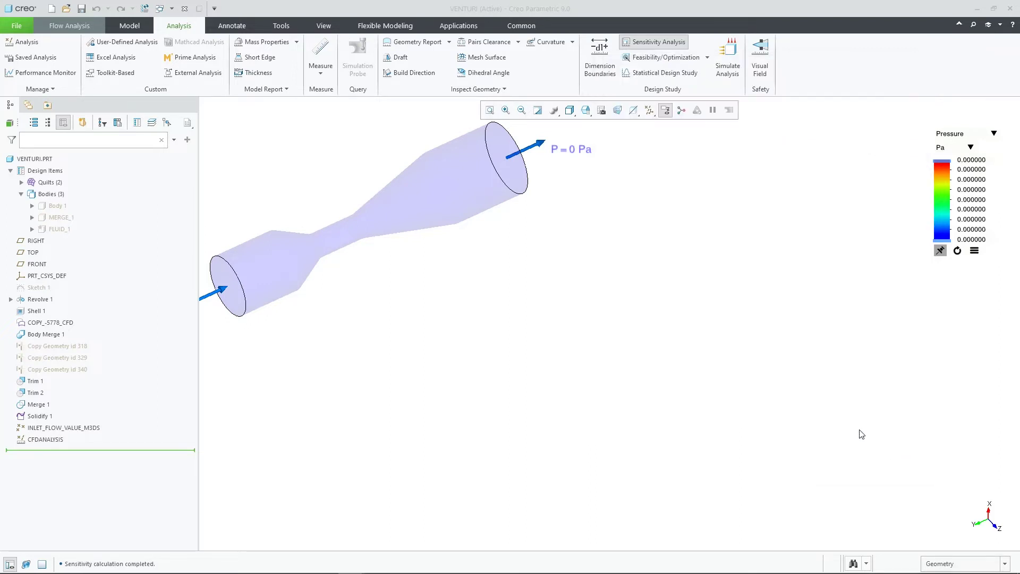
{"action": "left_click", "coordinate": [671, 59]}
{"action": "left_click_drag", "start_coordinate": [957, 112], "coordinate": [875, 107]}
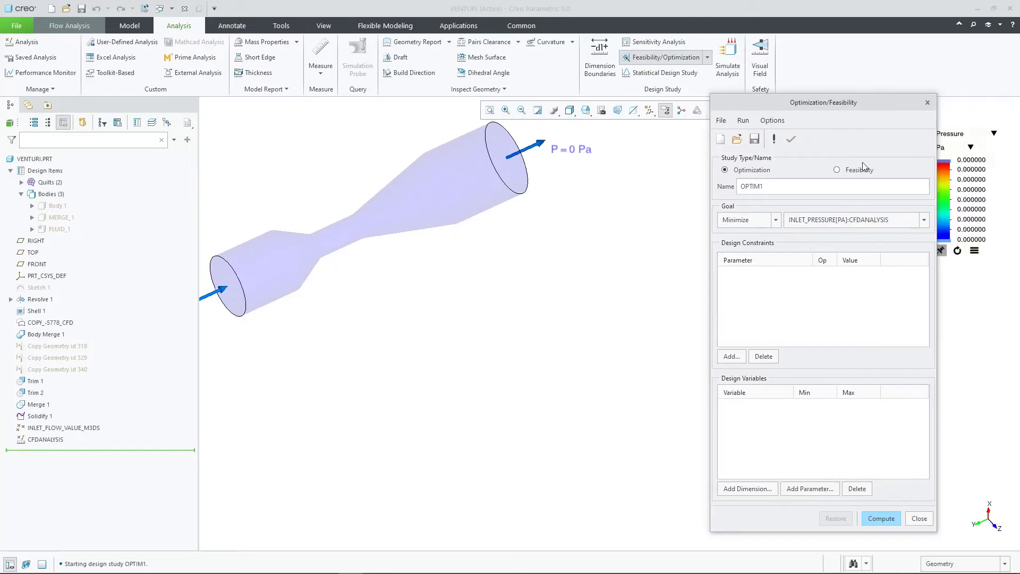
{"action": "left_click", "coordinate": [857, 171]}
Add a constraint holding inlet pressure equal to 40
{"action": "left_click", "coordinate": [738, 357]}
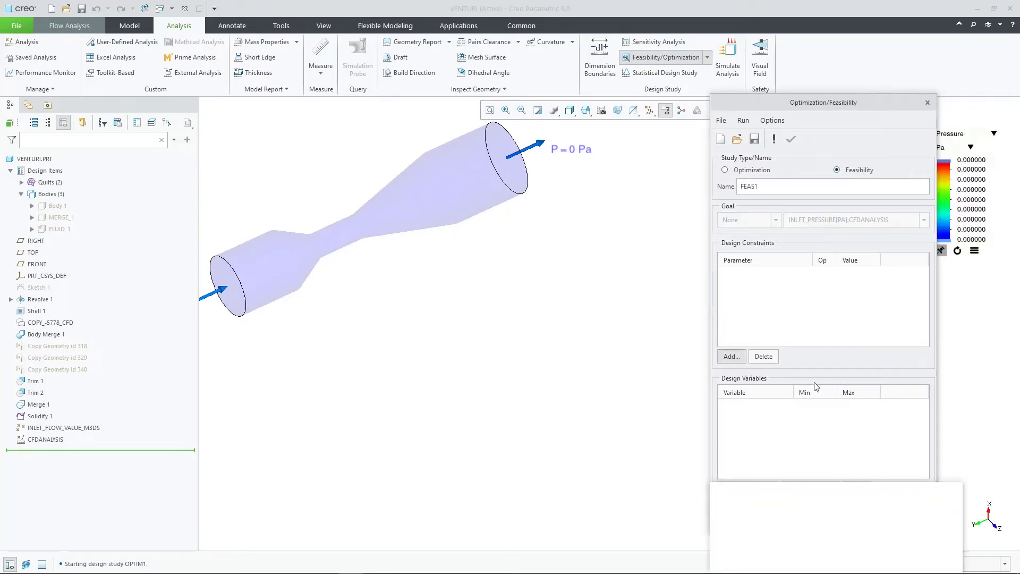
{"action": "left_click", "coordinate": [936, 513]}
{"action": "double_click", "coordinate": [909, 529]}
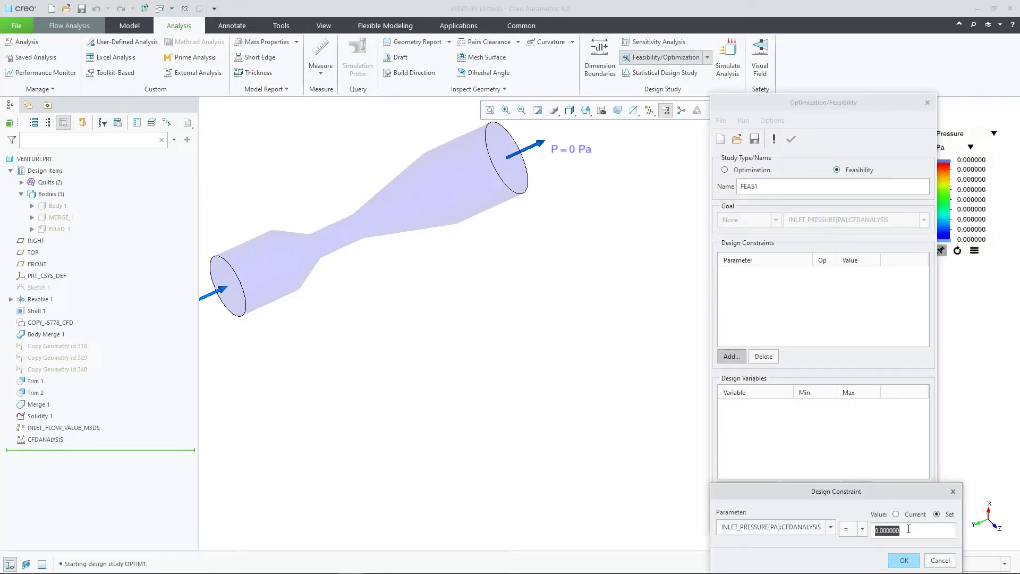
{"action": "type", "text": "40"}
{"action": "left_click", "coordinate": [908, 561]}
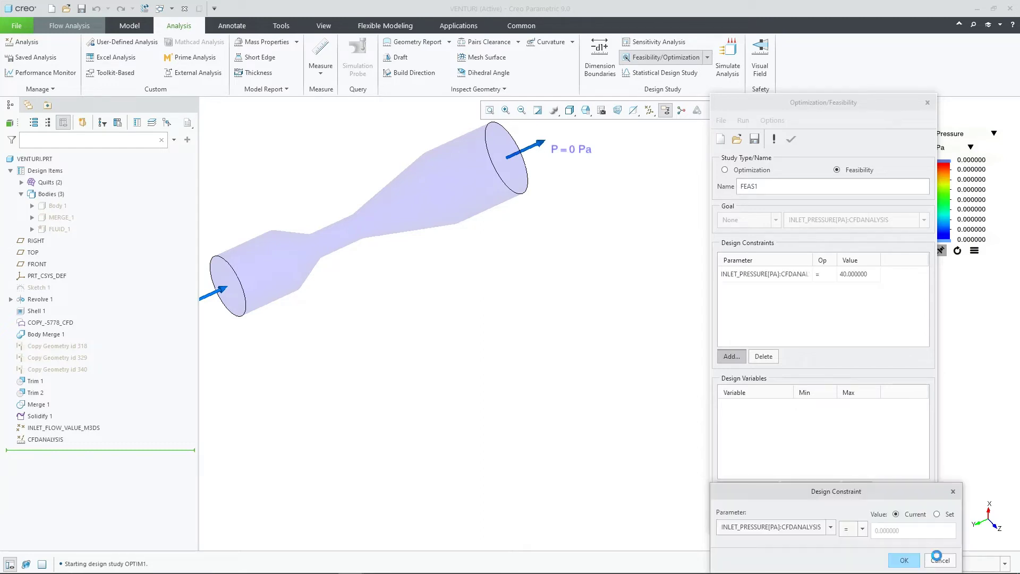
Add INLET_FLOW_VALUE_M3DS as a design variable ranging from 0.005 to 0.020
{"action": "left_click", "coordinate": [802, 489]}
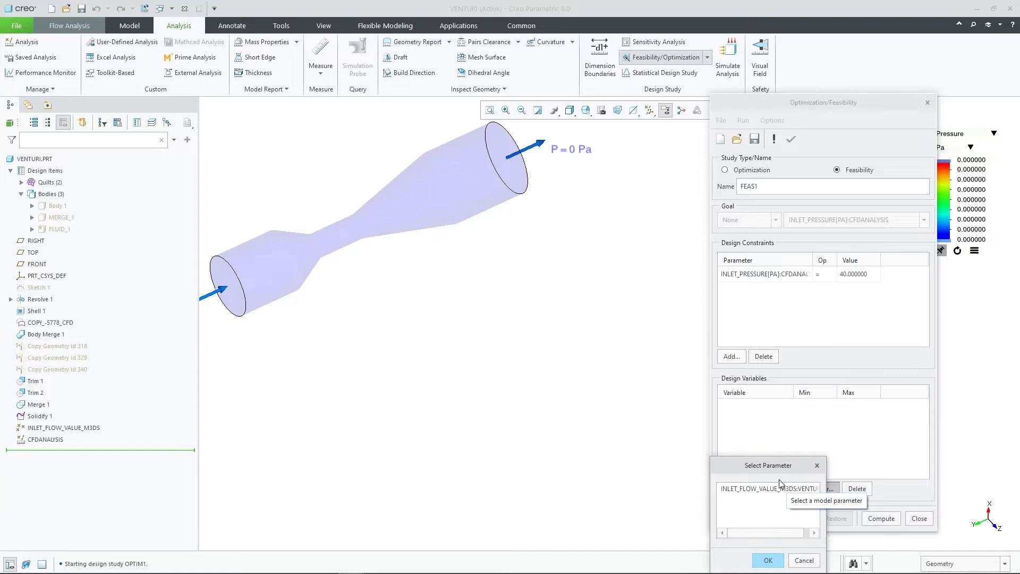
{"action": "left_click", "coordinate": [781, 486]}
{"action": "left_click", "coordinate": [765, 560]}
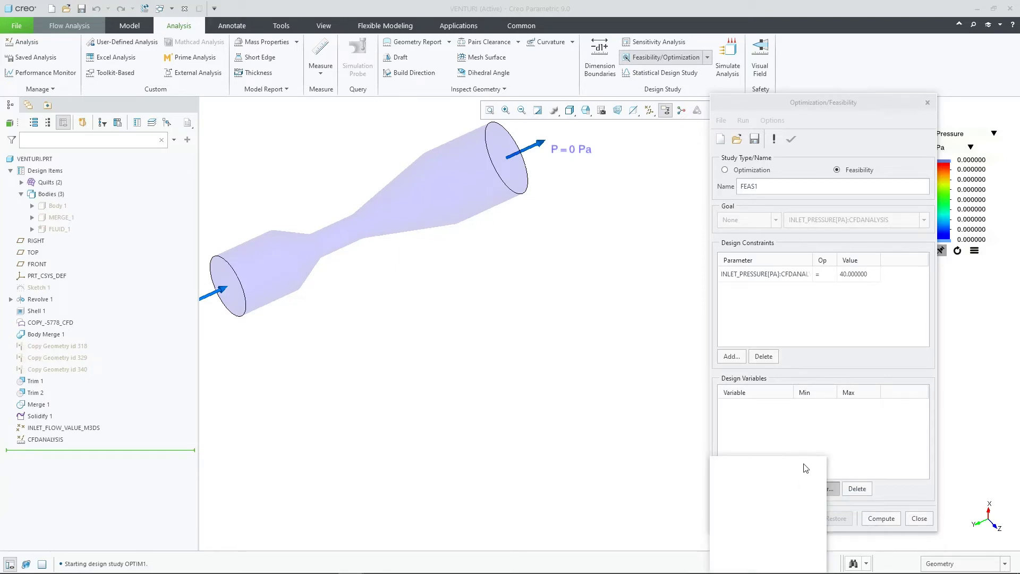
{"action": "left_click", "coordinate": [803, 560]}
{"action": "left_click", "coordinate": [813, 408]}
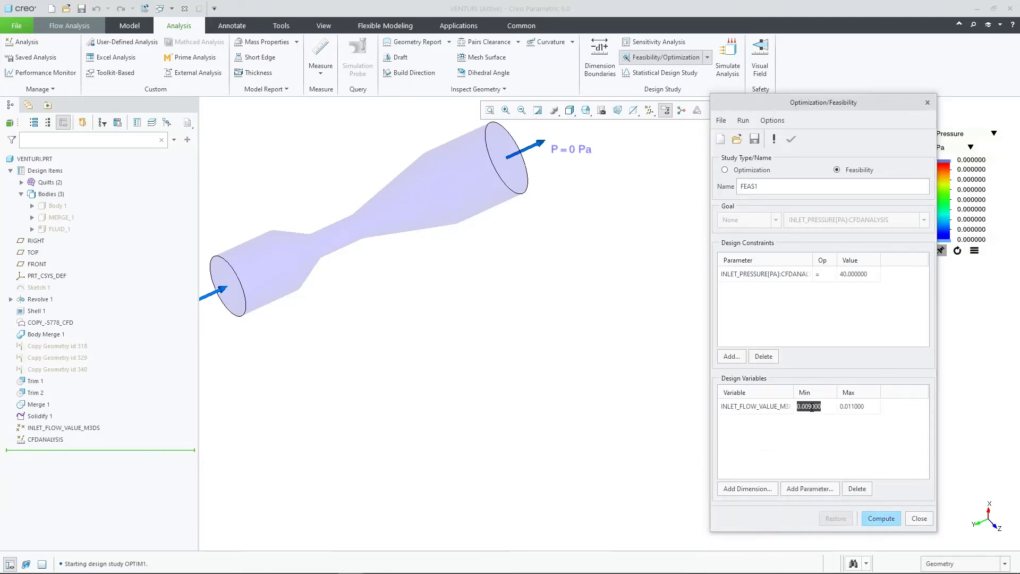
{"action": "left_click", "coordinate": [811, 407]}
{"action": "double_click", "coordinate": [811, 407]}
{"action": "type", "text": ".005"}
{"action": "left_click", "coordinate": [852, 406]}
{"action": "double_click", "coordinate": [859, 405]}
{"action": "type", "text": ".02"}
{"action": "key", "text": "Return"}
In the study preferences, enable graphing of constraints and variables
{"action": "left_click", "coordinate": [772, 120]}
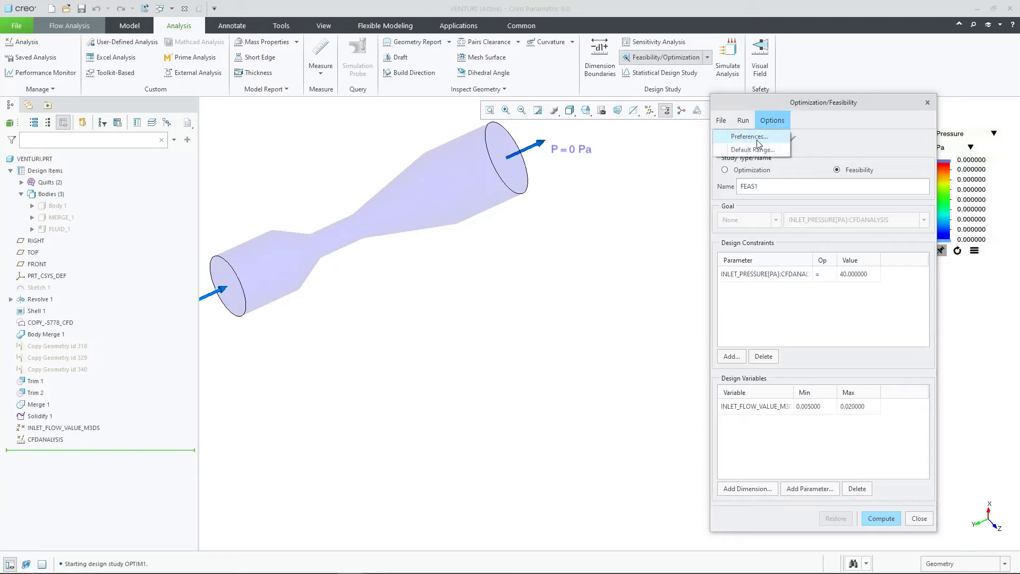
{"action": "left_click", "coordinate": [786, 136]}
{"action": "left_click_drag", "start_coordinate": [776, 441], "coordinate": [642, 231]}
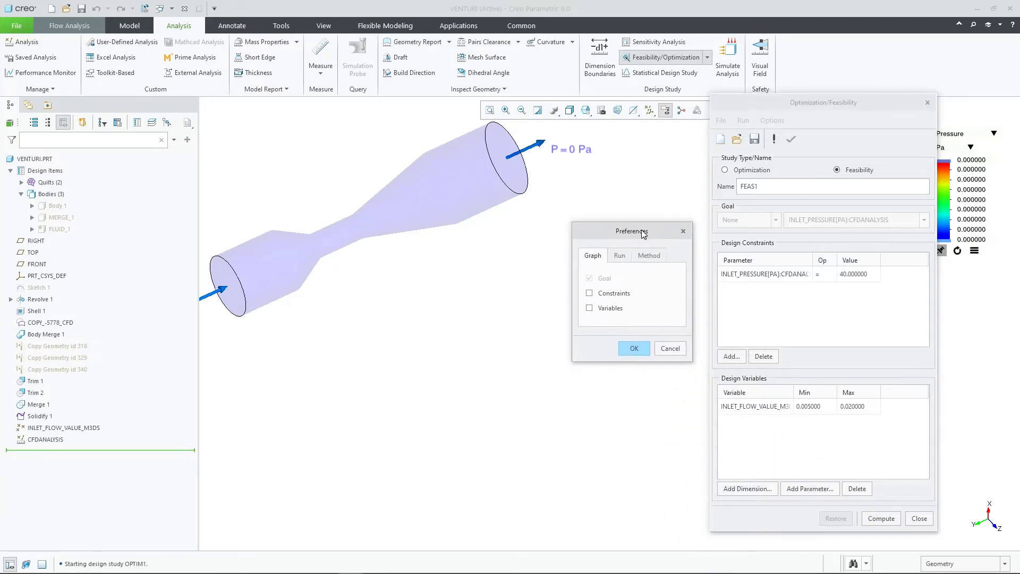
{"action": "left_click", "coordinate": [589, 293]}
{"action": "left_click", "coordinate": [589, 307]}
Set convergence to 2%, maximum iterations to 10, and turn off model animation
{"action": "left_click", "coordinate": [621, 257]}
{"action": "double_click", "coordinate": [650, 276]}
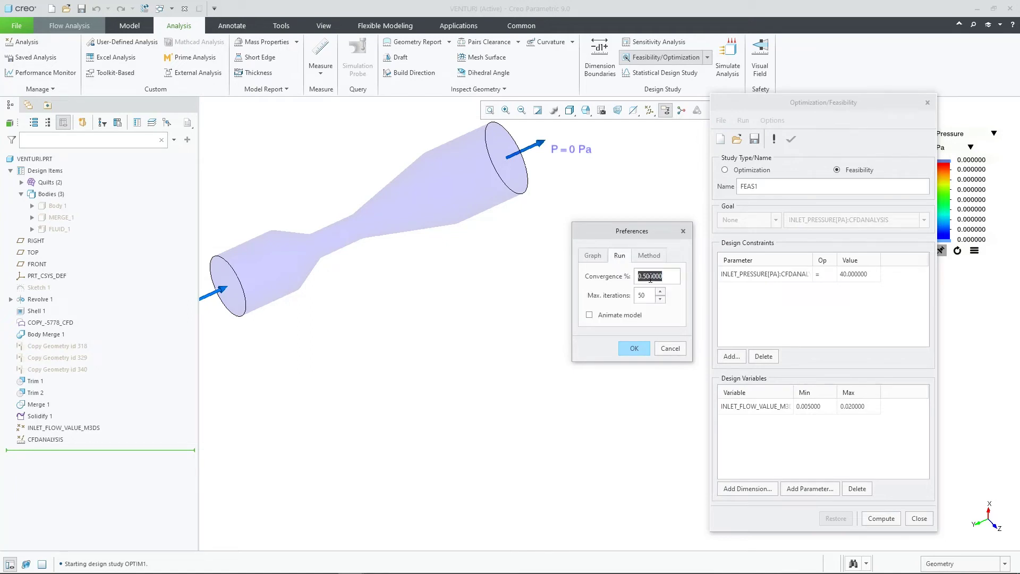
{"action": "type", "text": "2"}
{"action": "double_click", "coordinate": [649, 295]}
{"action": "type", "text": "1"}
{"action": "left_click", "coordinate": [649, 259]}
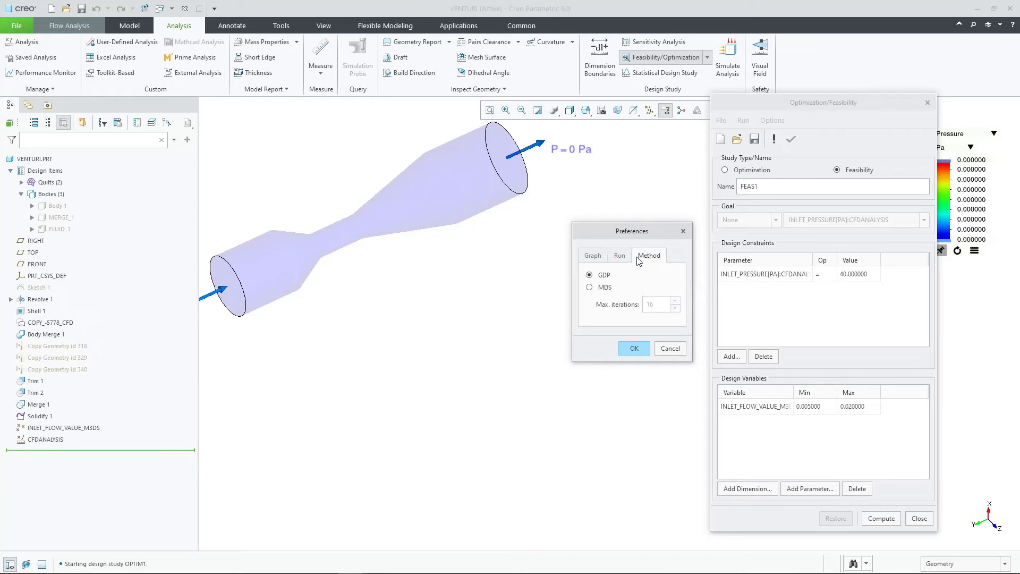
{"action": "left_click", "coordinate": [627, 261]}
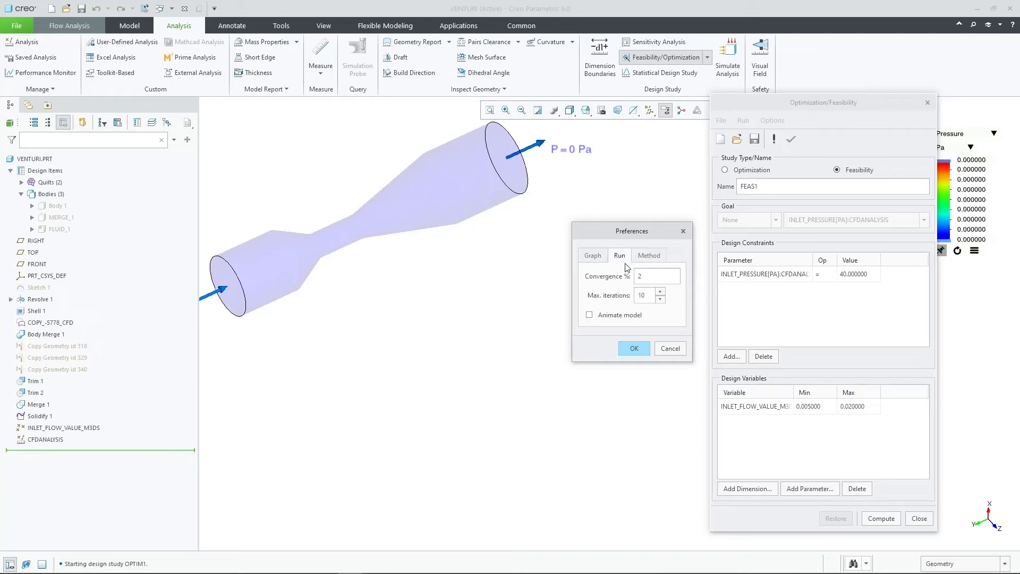
{"action": "left_click", "coordinate": [627, 318]}
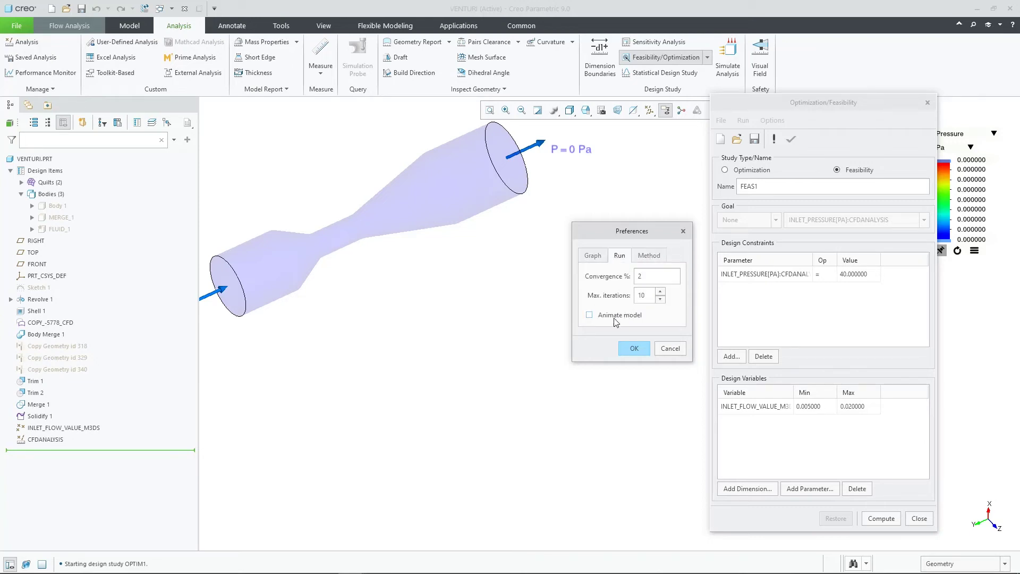
Compute FEAS1, review and close both convergence graphs, then keep the inlet flow change of about 0.0154
{"action": "left_click", "coordinate": [633, 348]}
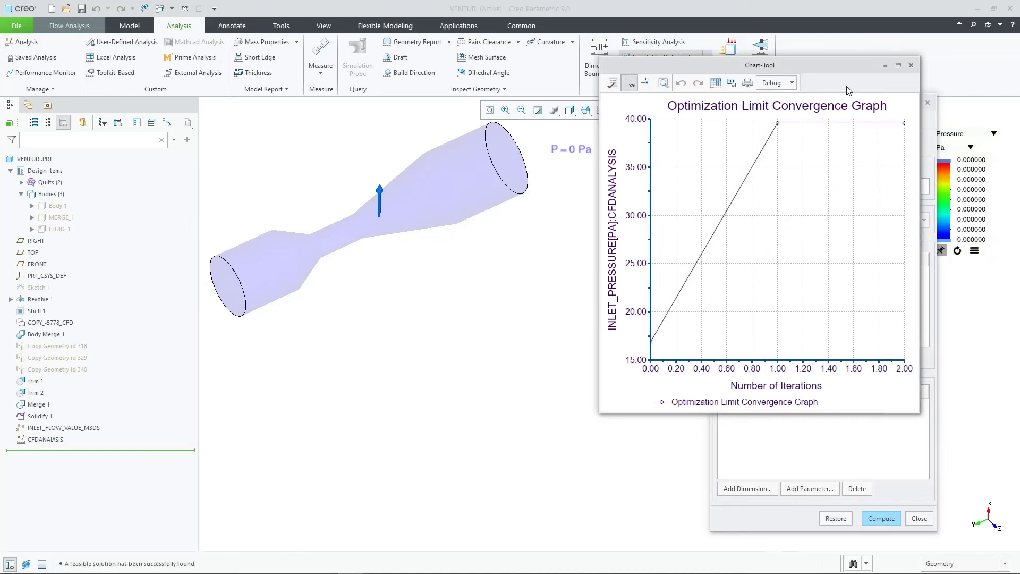
{"action": "left_click_drag", "start_coordinate": [847, 68], "coordinate": [448, 76]}
{"action": "left_click_drag", "start_coordinate": [802, 66], "coordinate": [577, 100]}
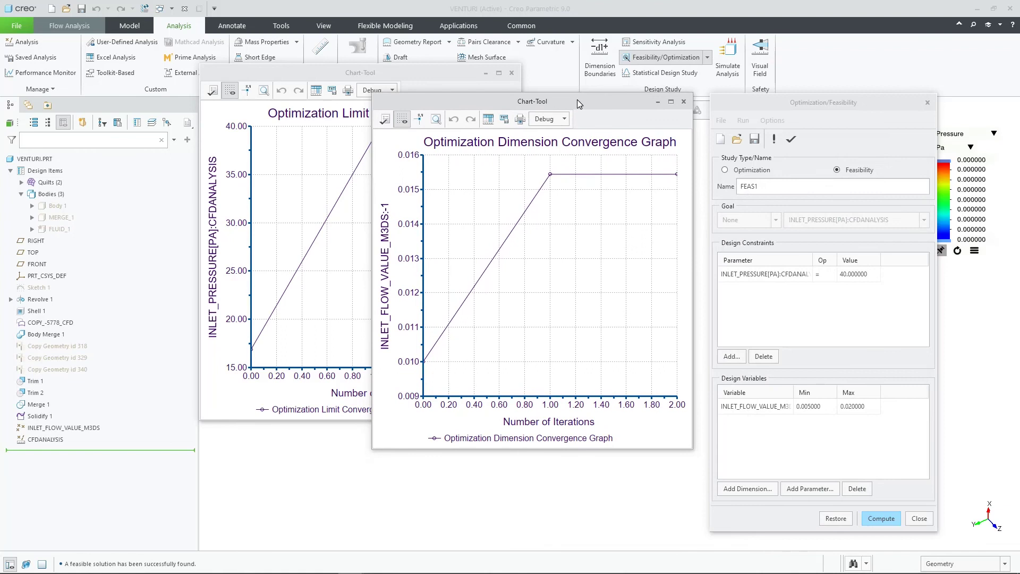
{"action": "left_click", "coordinate": [684, 102]}
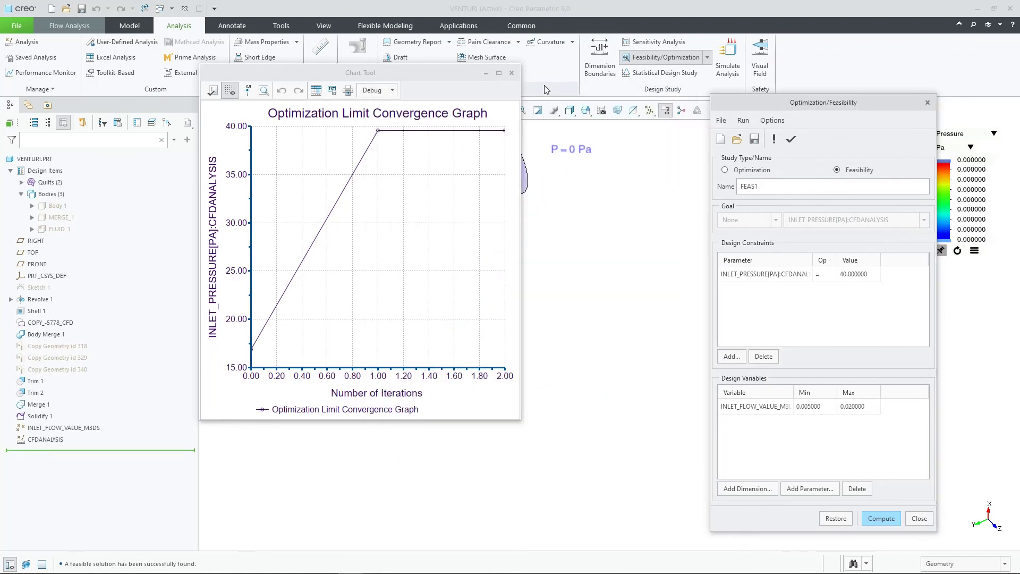
{"action": "left_click", "coordinate": [512, 73]}
{"action": "left_click", "coordinate": [919, 518]}
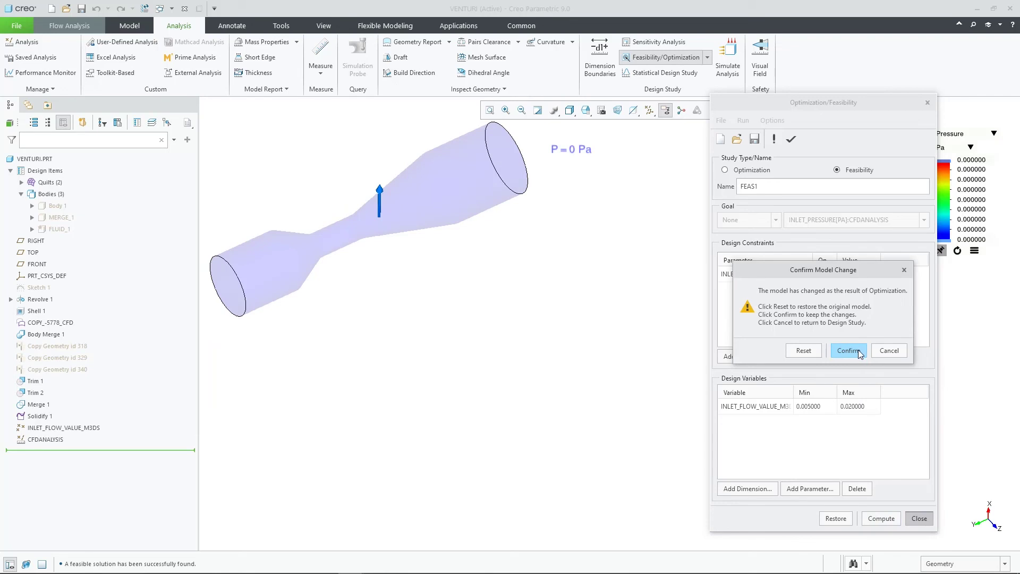
{"action": "left_click", "coordinate": [859, 349]}
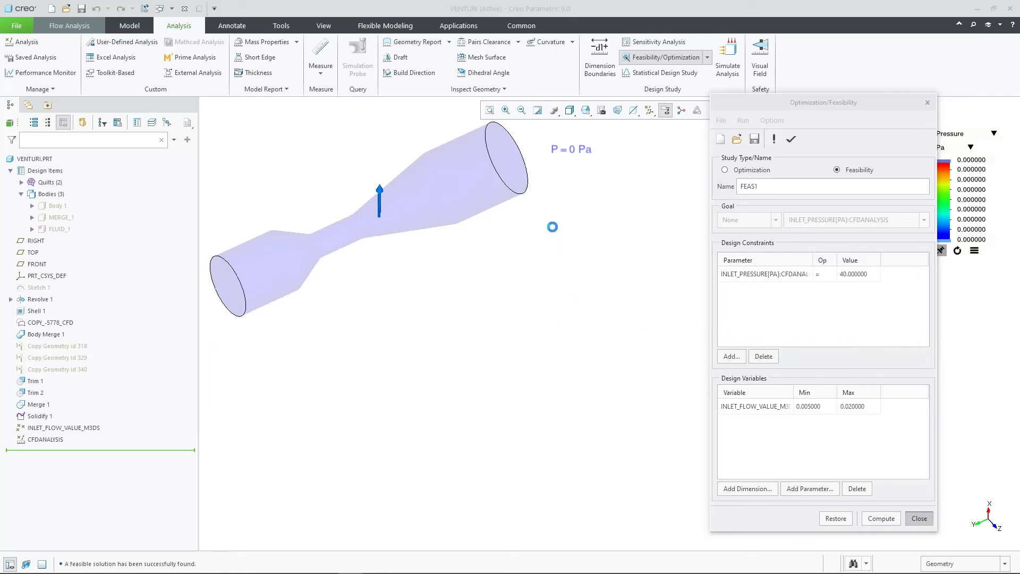
Verify in the flow analysis that the Inlet now reads 0.01544 m3/s, then recentre the venturi
{"action": "left_click", "coordinate": [80, 27]}
{"action": "left_click", "coordinate": [68, 228]}
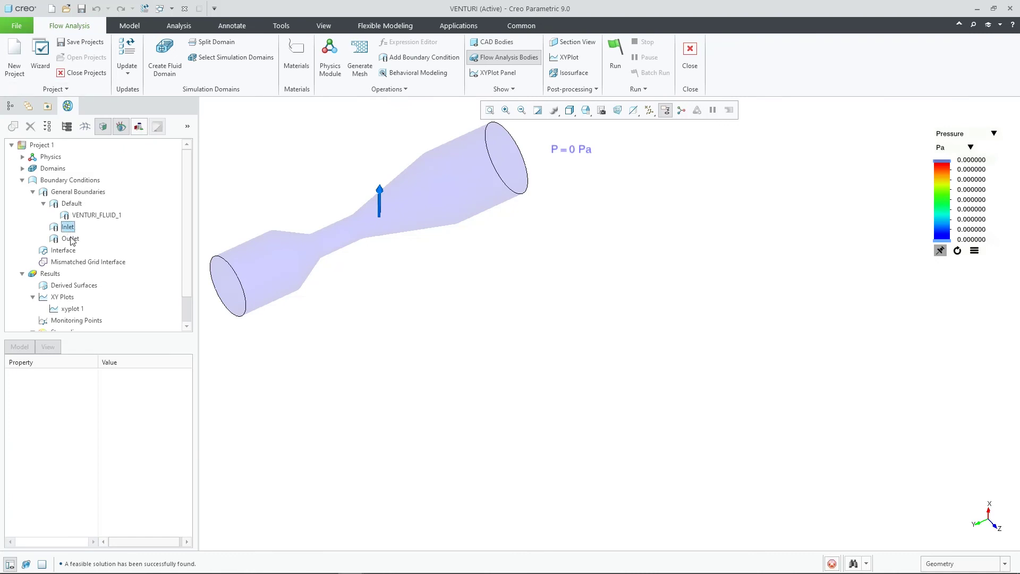
{"action": "left_click", "coordinate": [134, 401]}
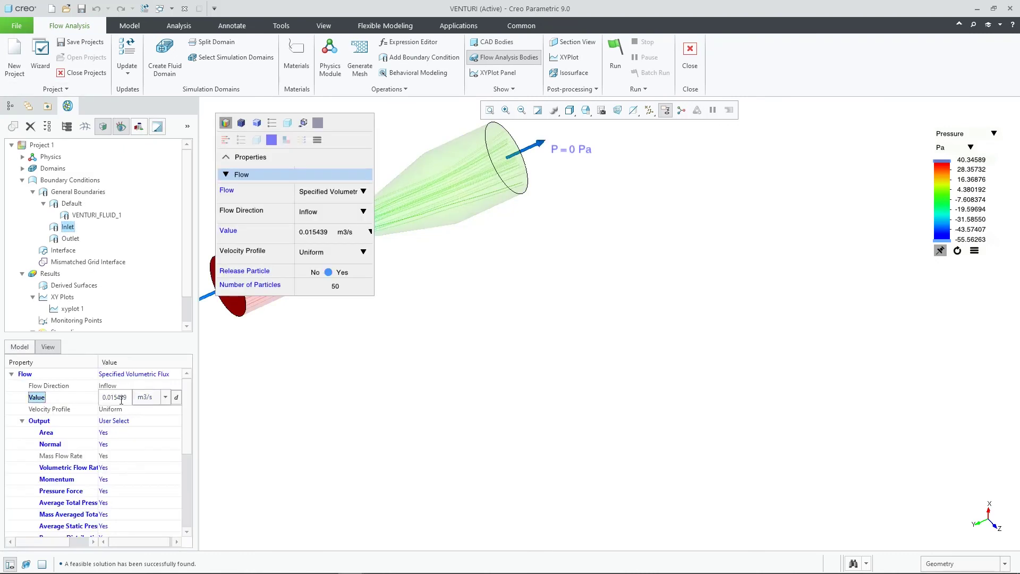
{"action": "left_click", "coordinate": [298, 404]}
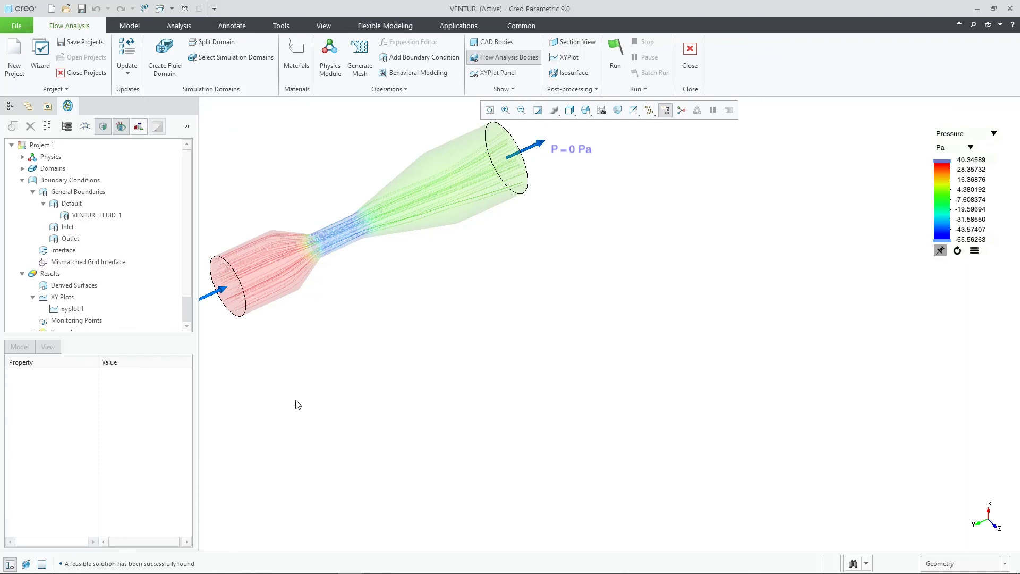
{"action": "middle_click_drag", "start_coordinate": [385, 340], "coordinate": [649, 398], "text": "shift"}
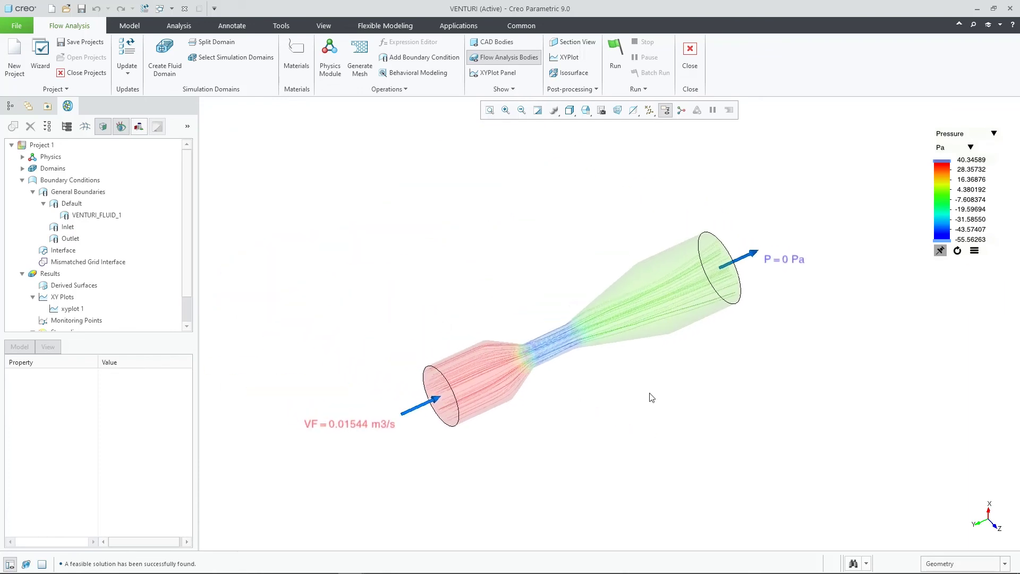